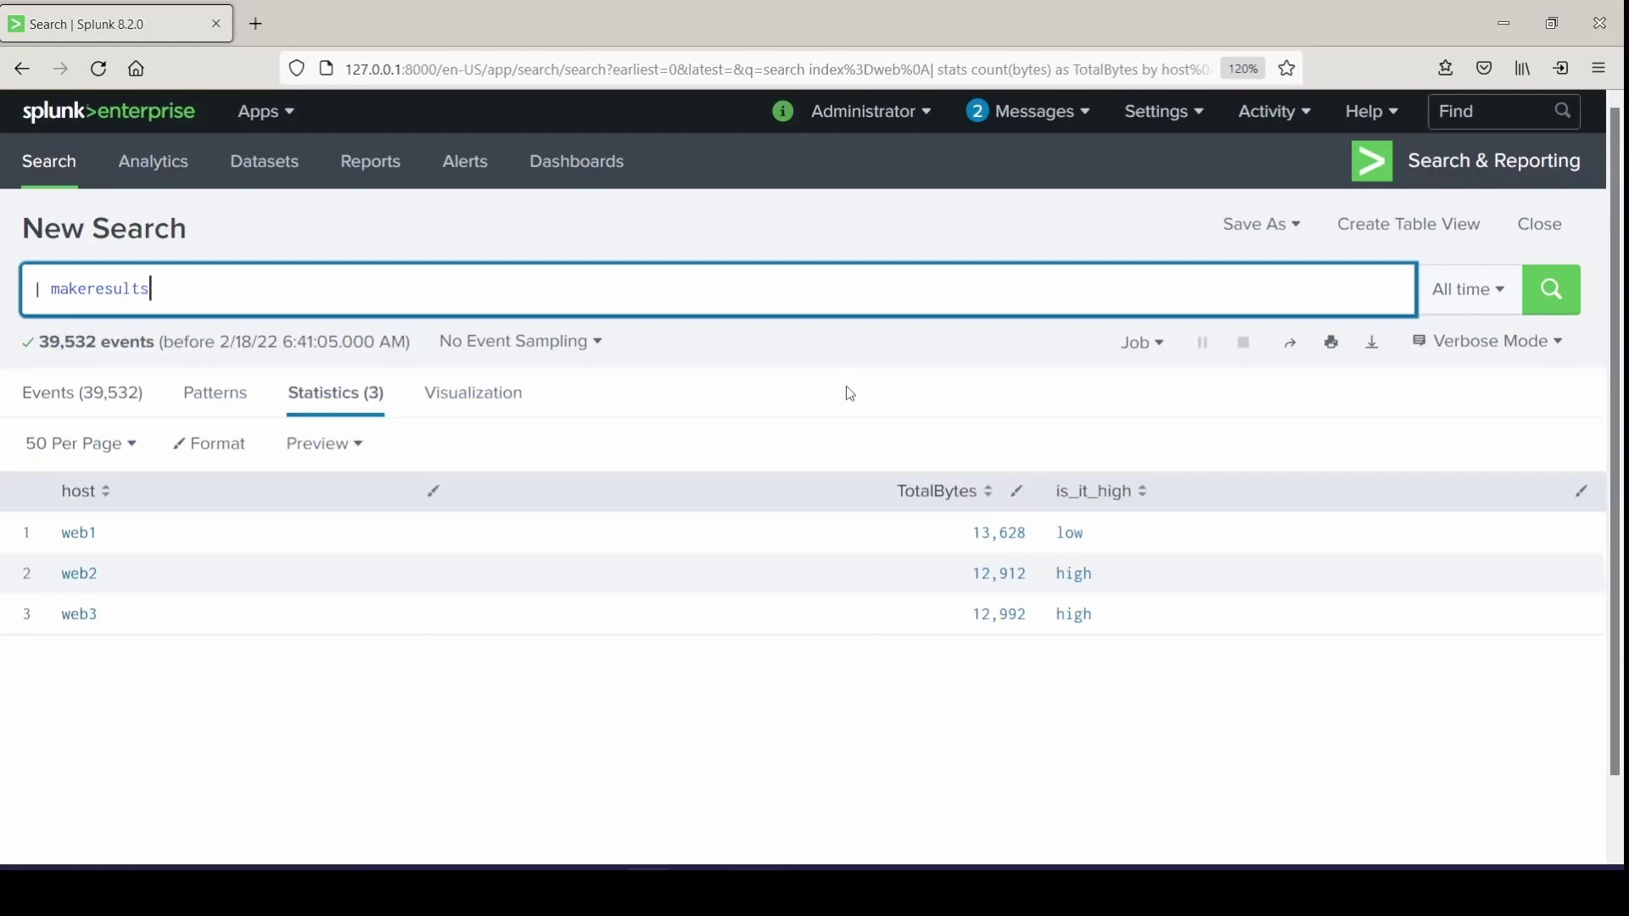
- Run 'count=10 | streamstats count' to number ten results 1–10, then start an eval _time line
type("count=10")
key("shift+Return")
type("| streamstats count")
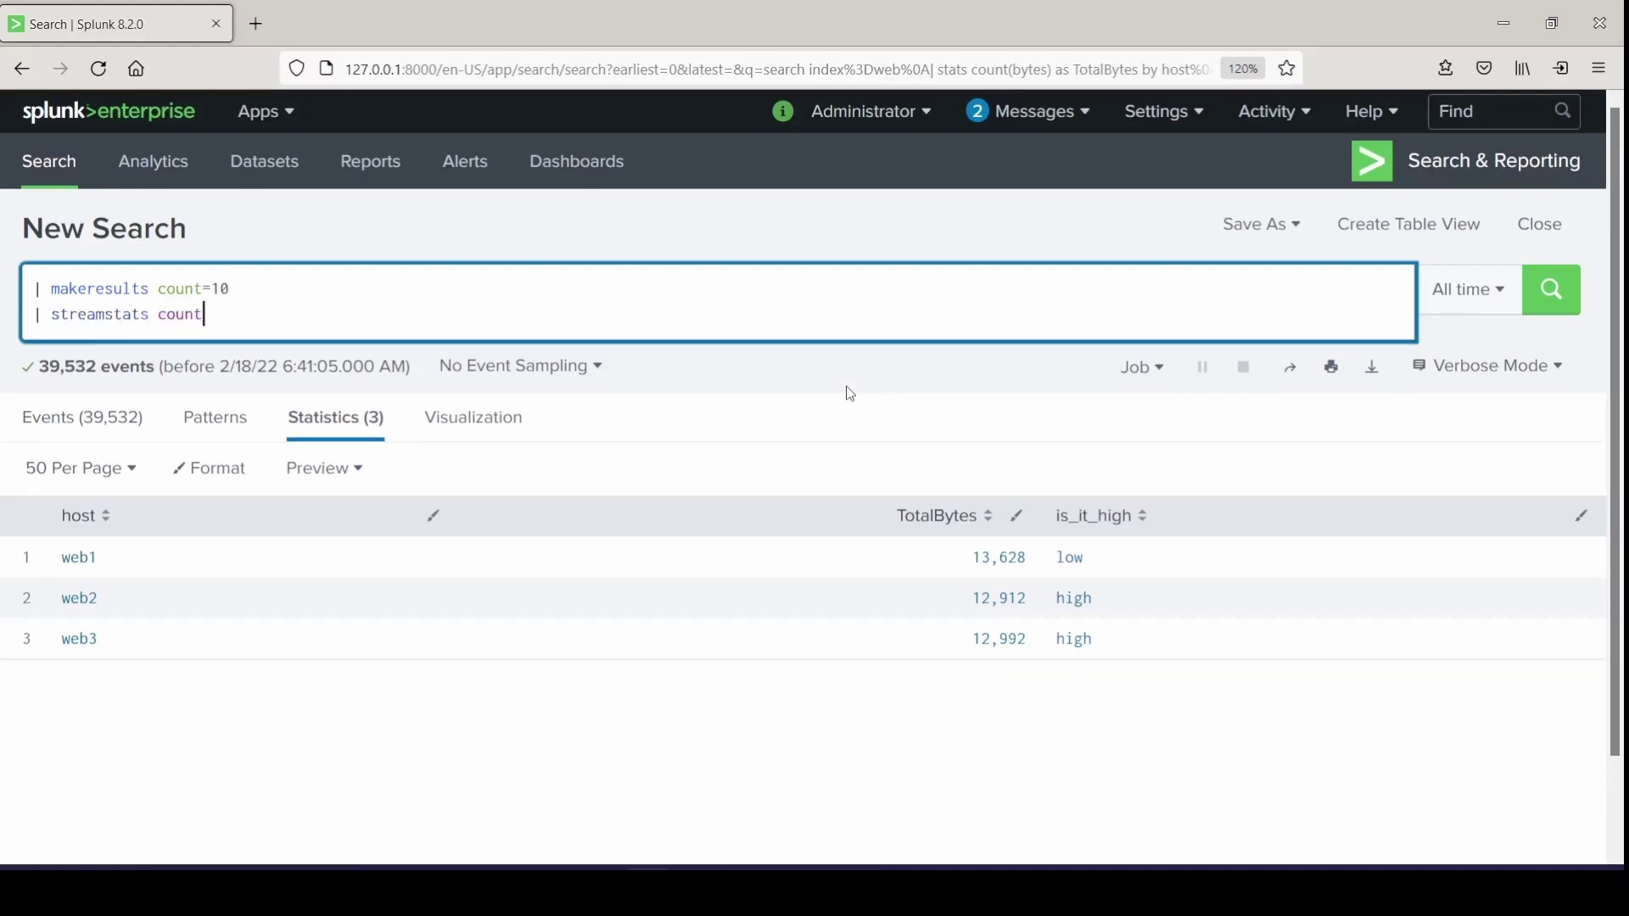
key("Return")
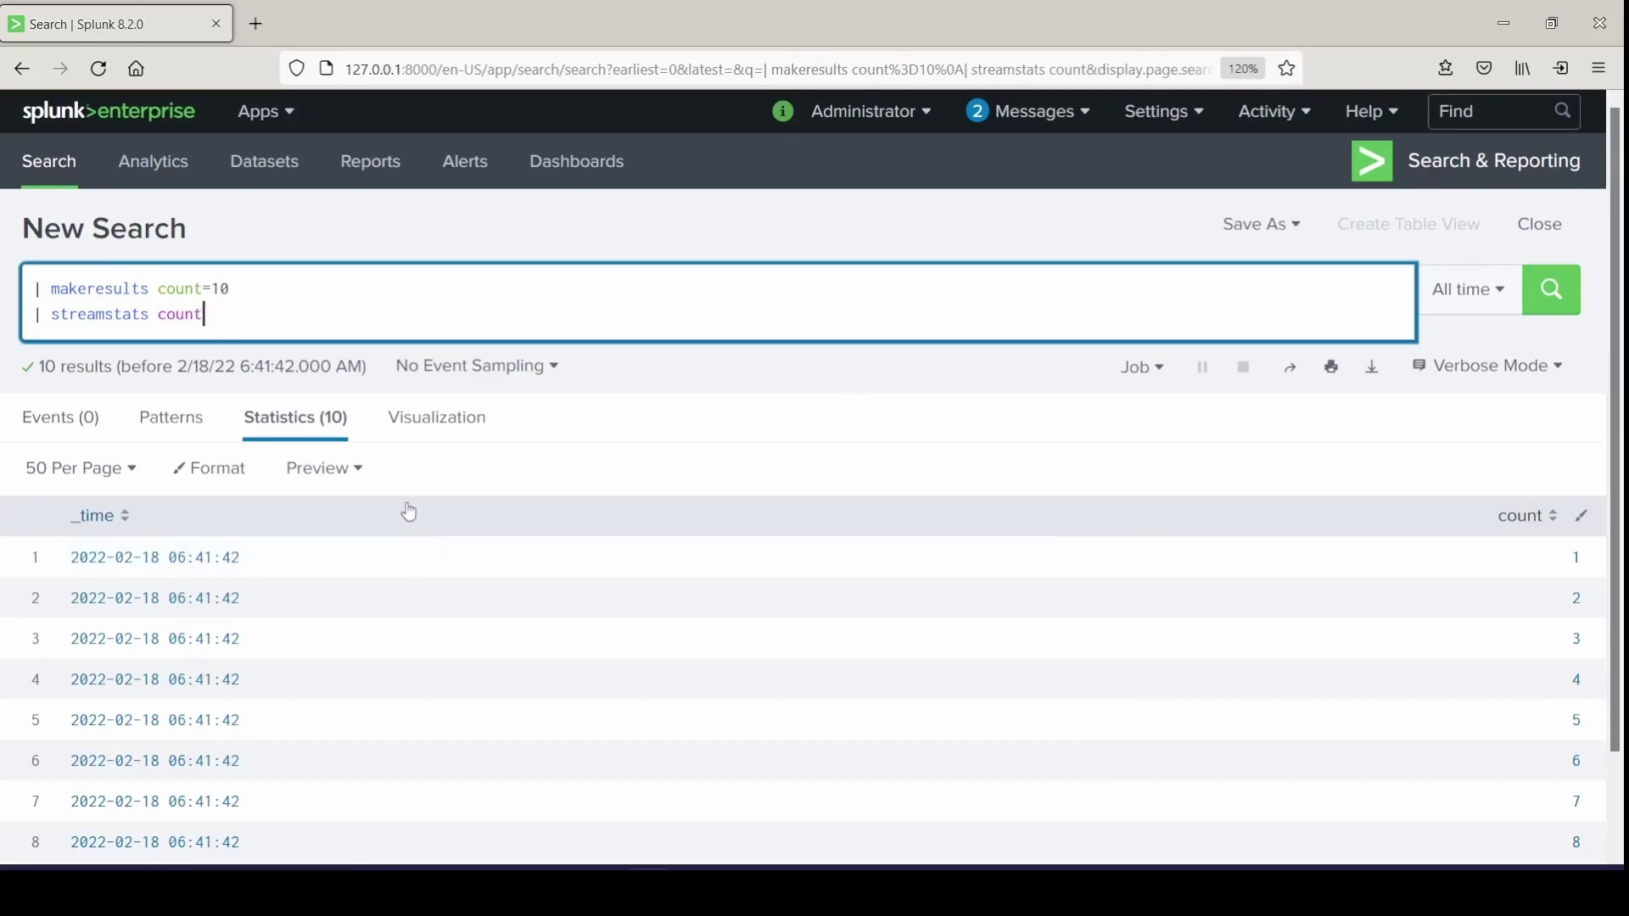
scroll(535, 585, "down", 2)
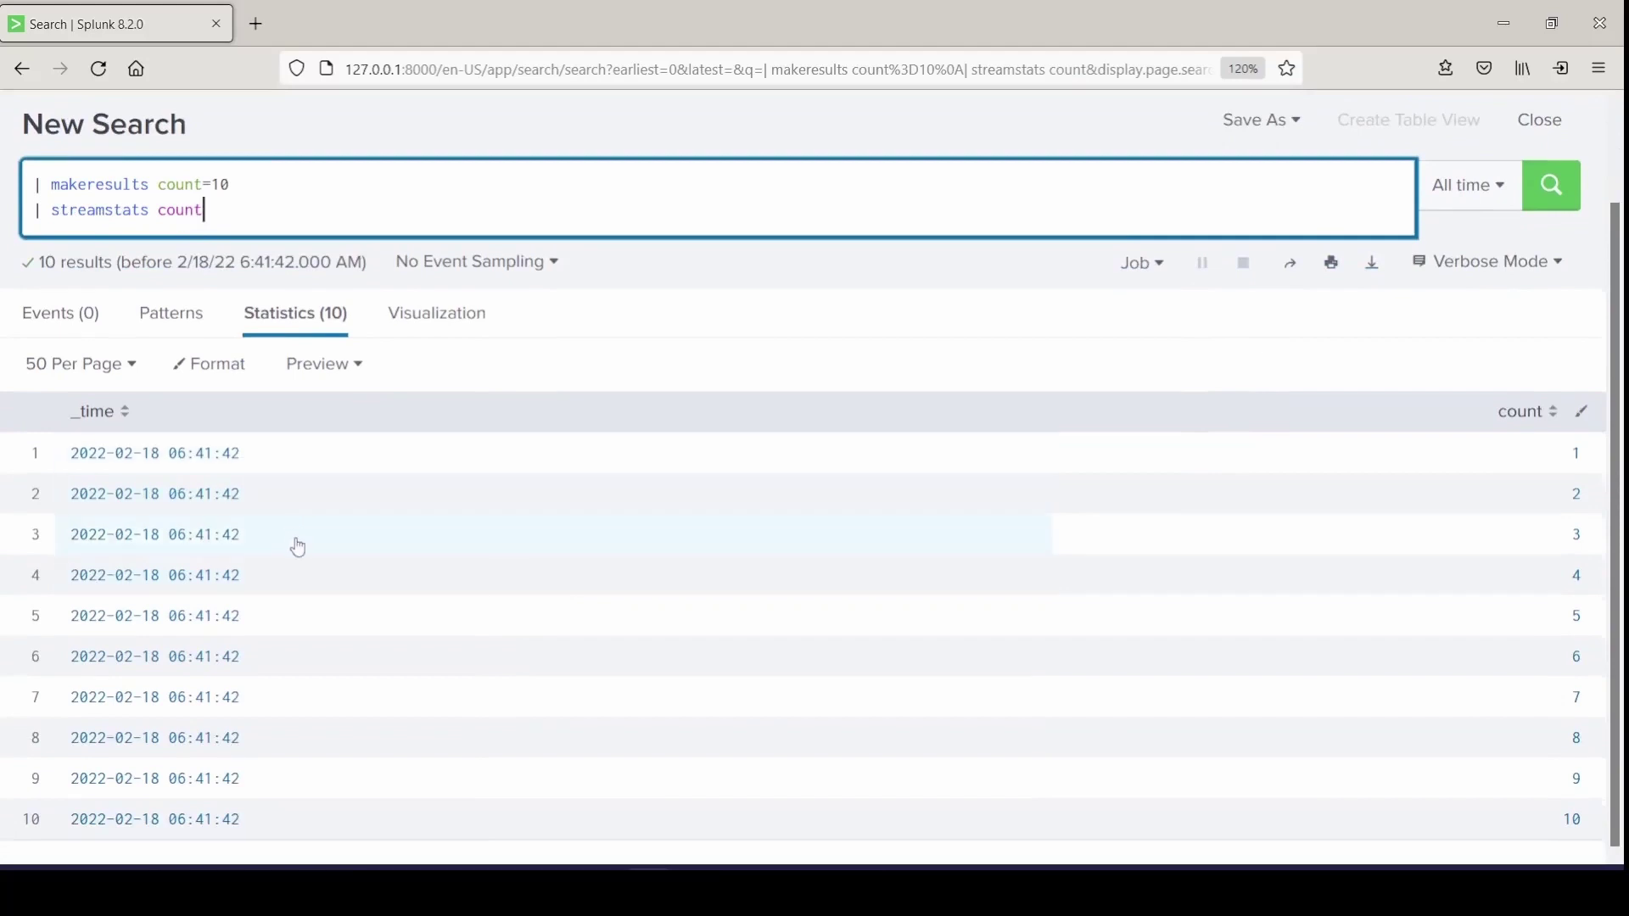
scroll(351, 633, "up", 2)
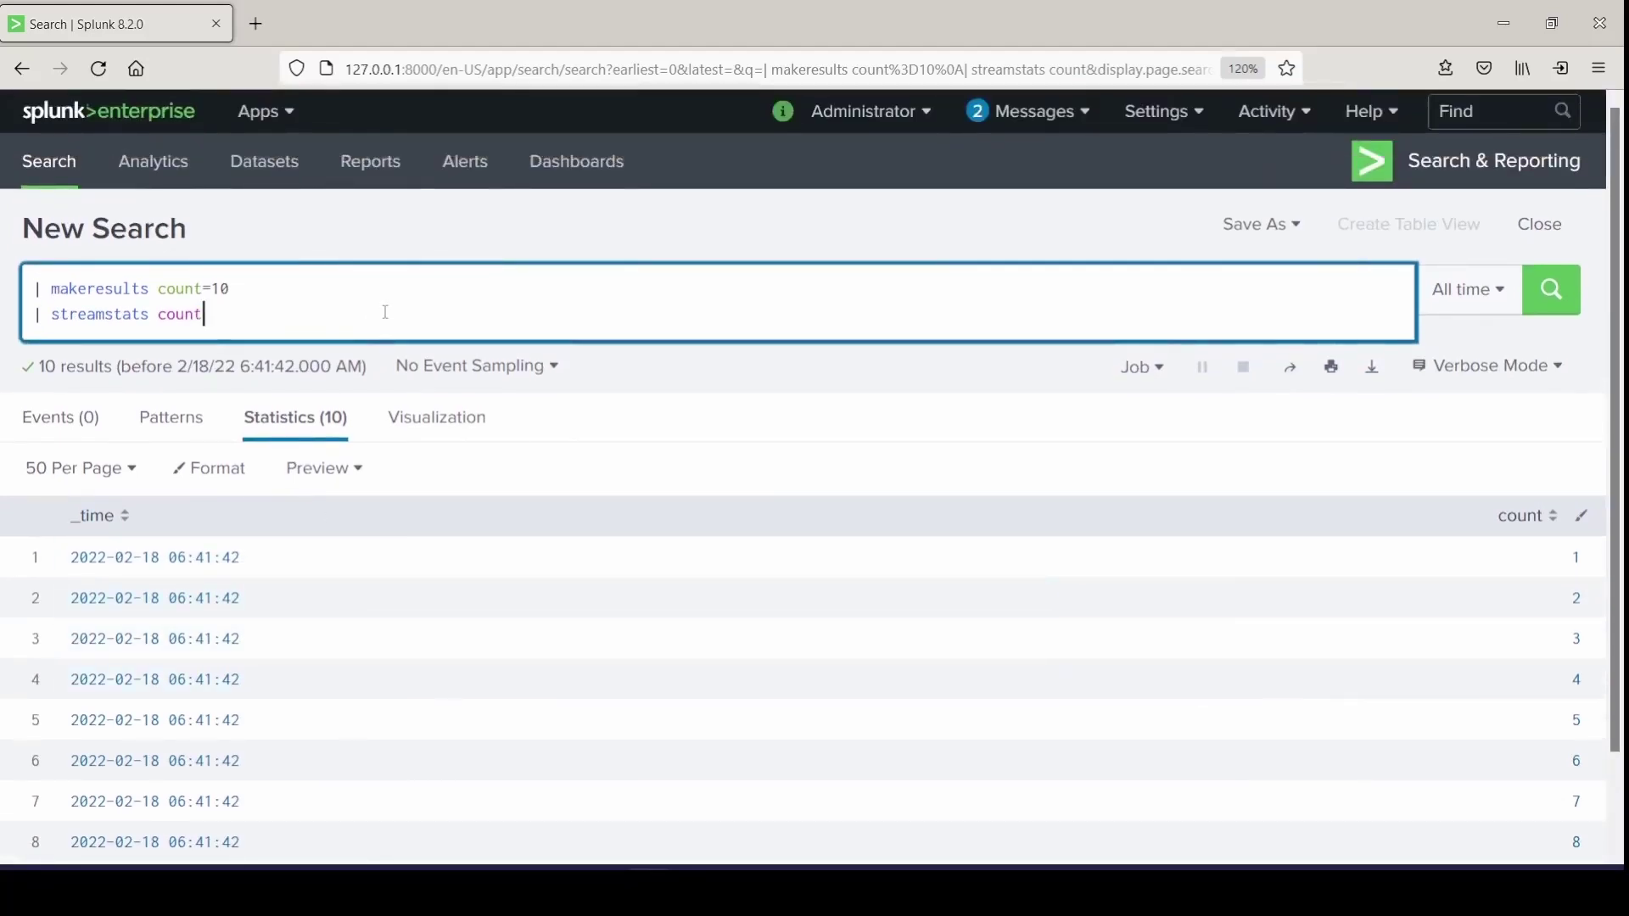
key("shift+Return")
type("| eval")
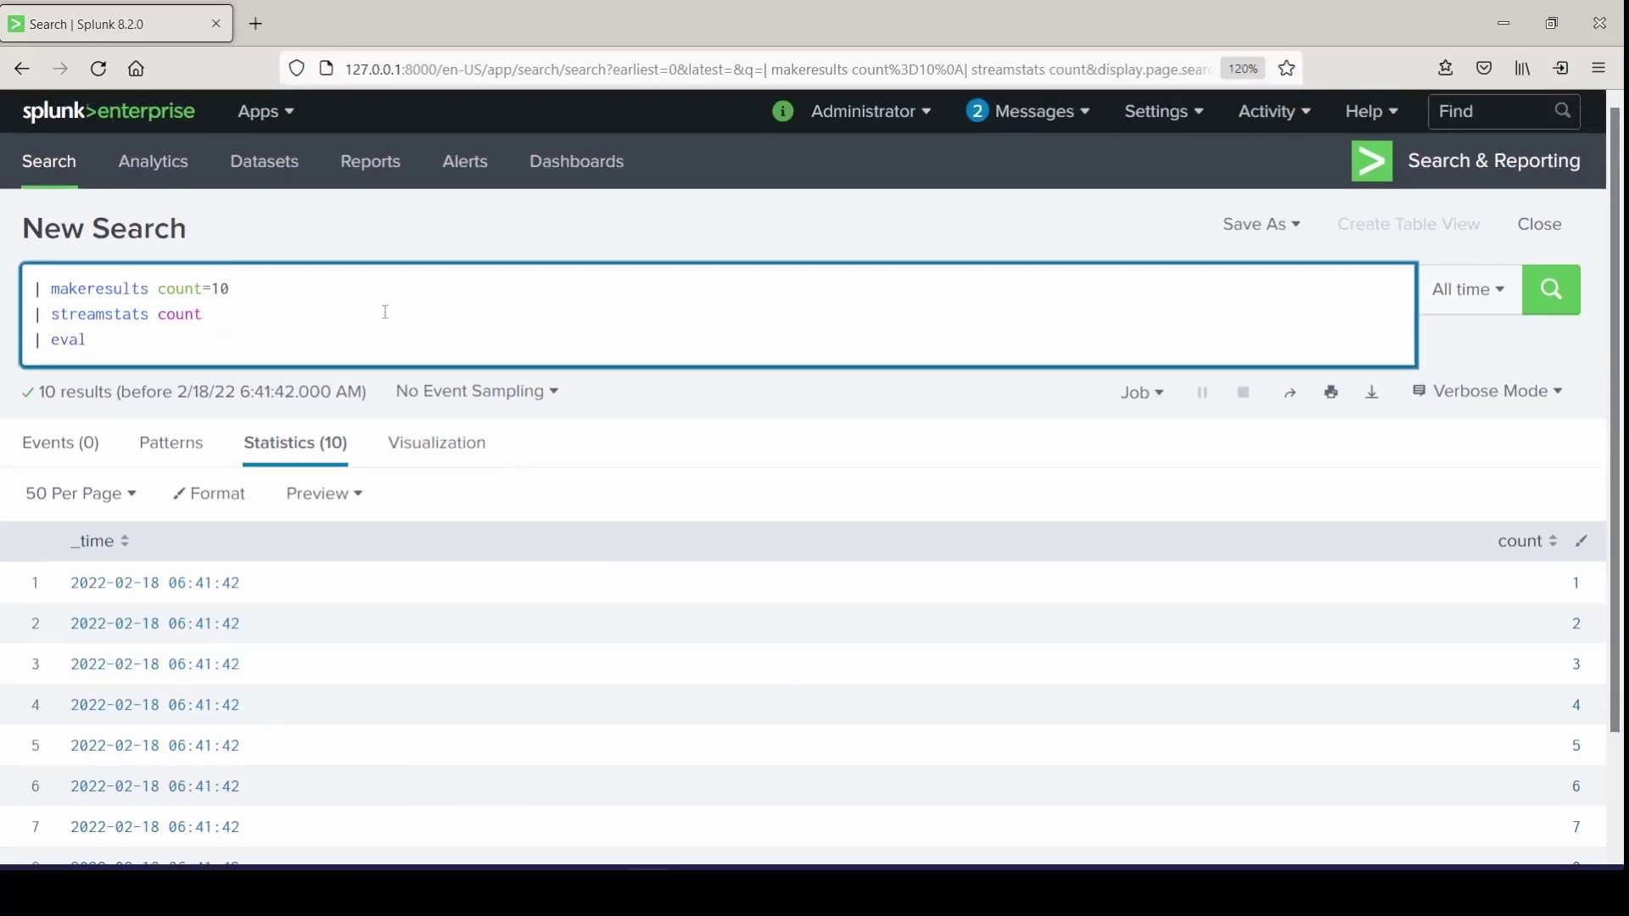
type(" _time=_time-(count*3600")
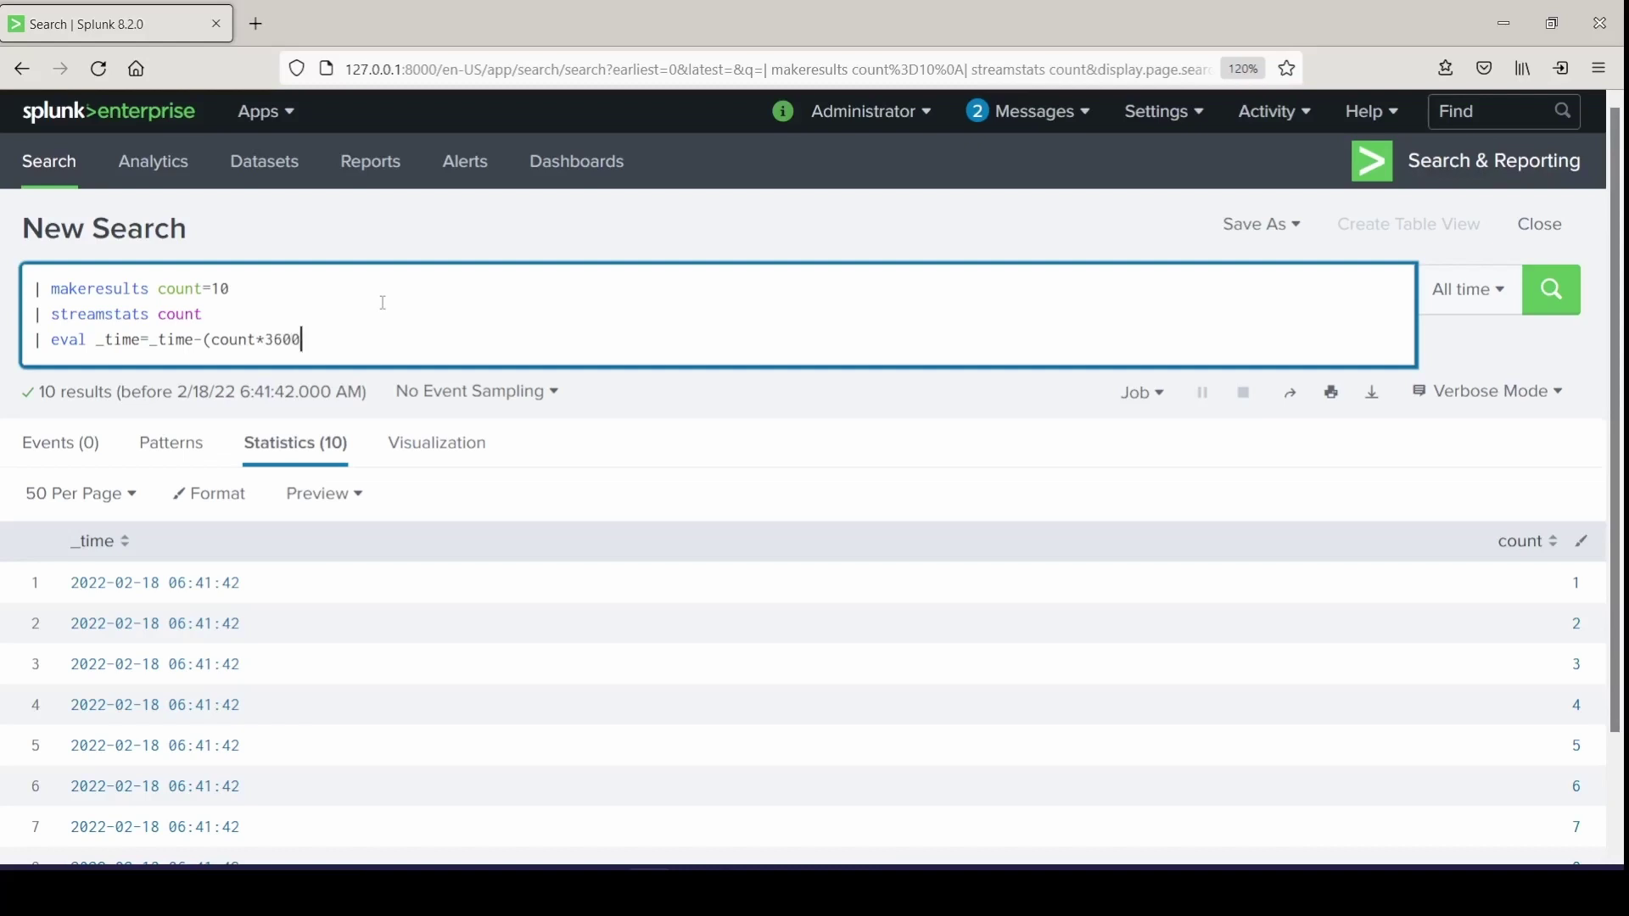
type(")")
- Run the '| eval _time=_time-(count*3600)' search so results fall hourly from 05:42:17 to 20:42:17
key("Return")
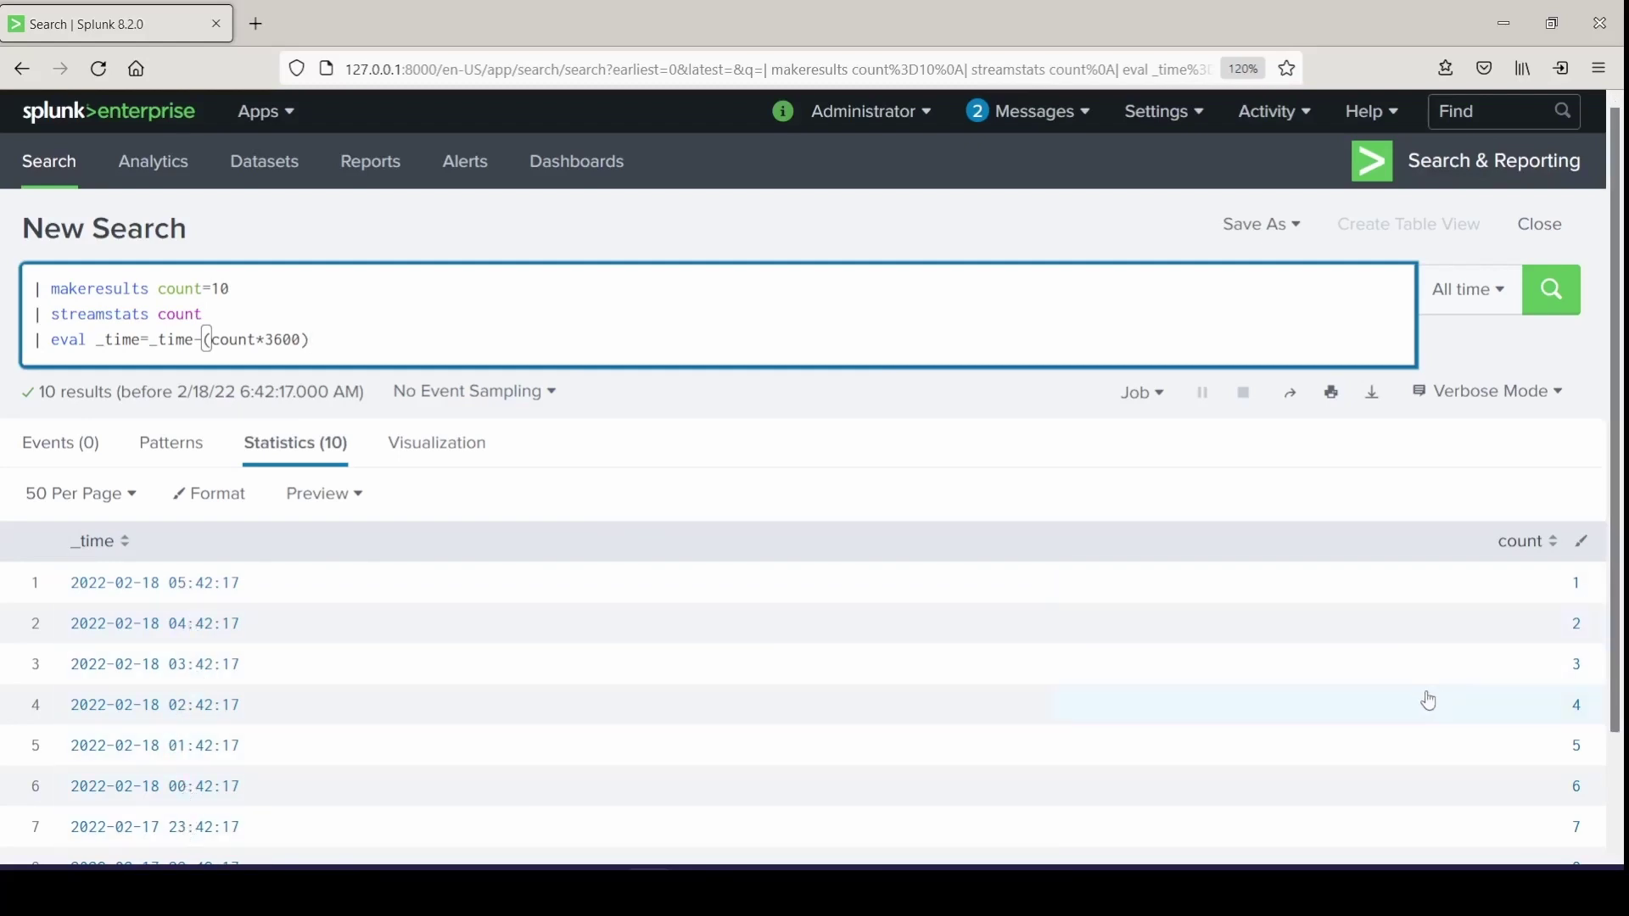
scroll(1428, 701, "down", 3)
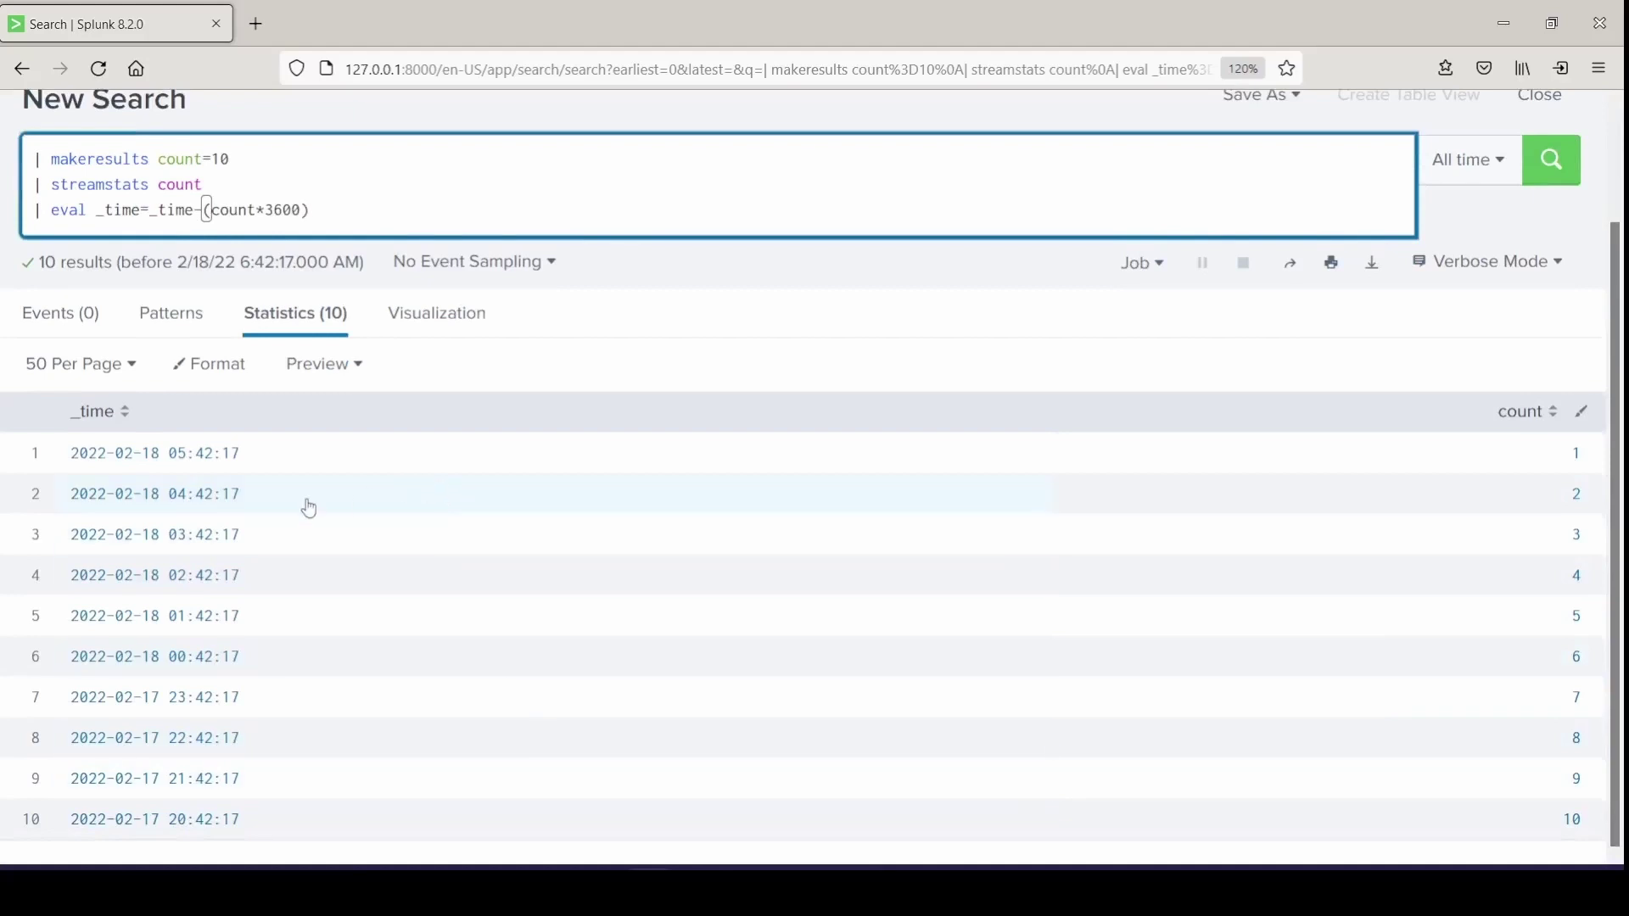
scroll(309, 507, "up", 3)
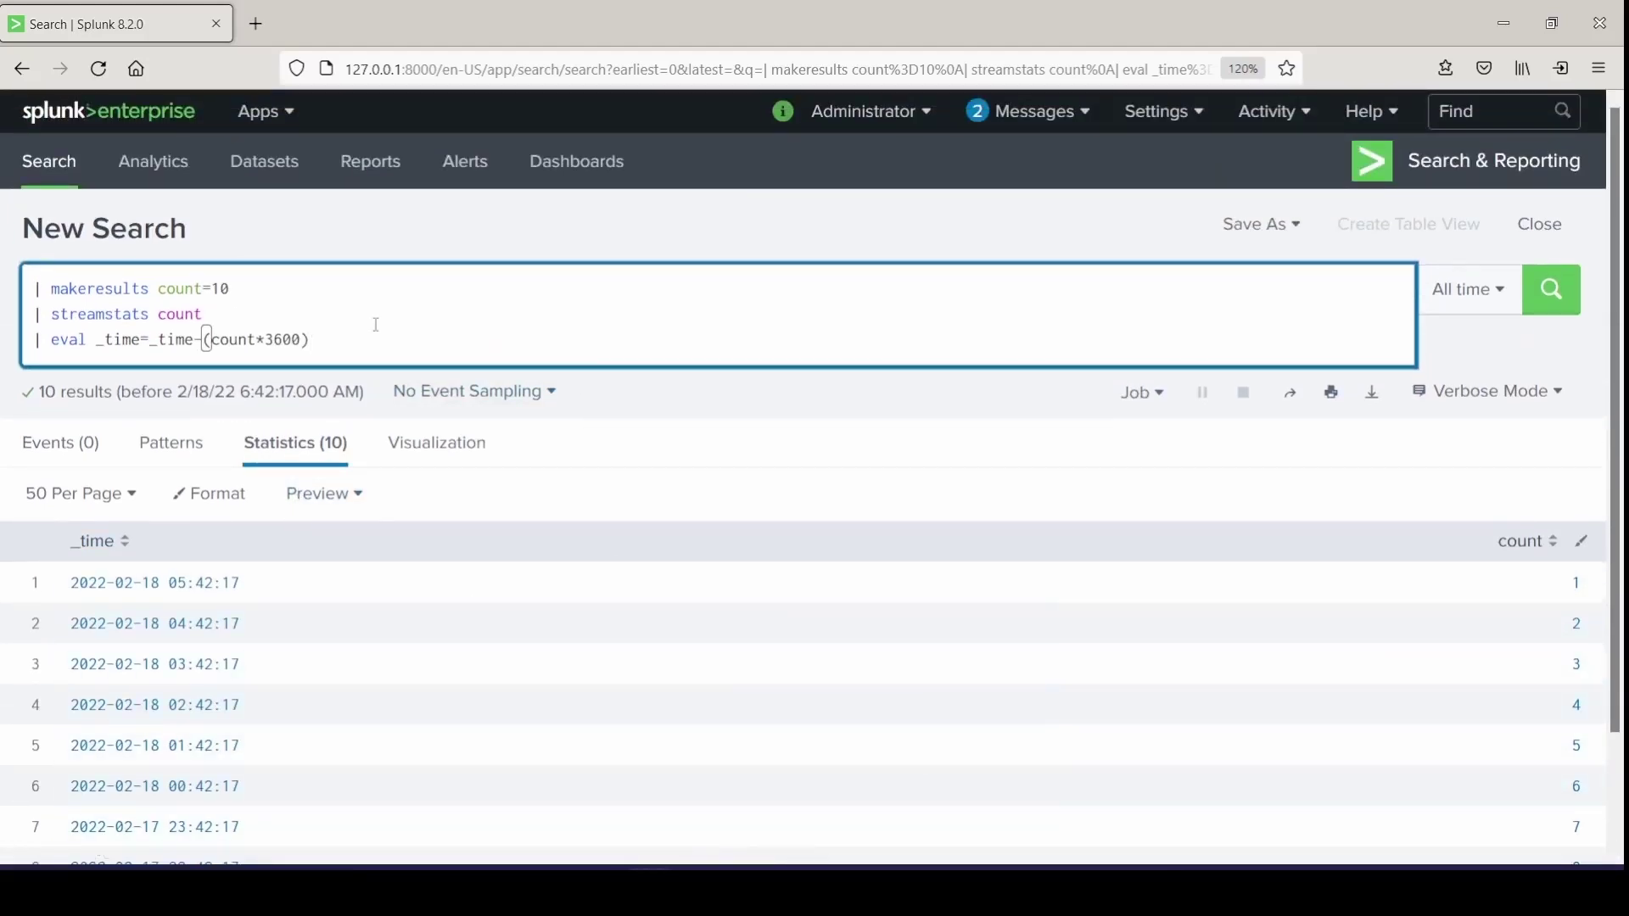
- Replace the query with 'index=*' and set the time range to Last 15 minutes
left_click_drag(361, 337, 29, 300)
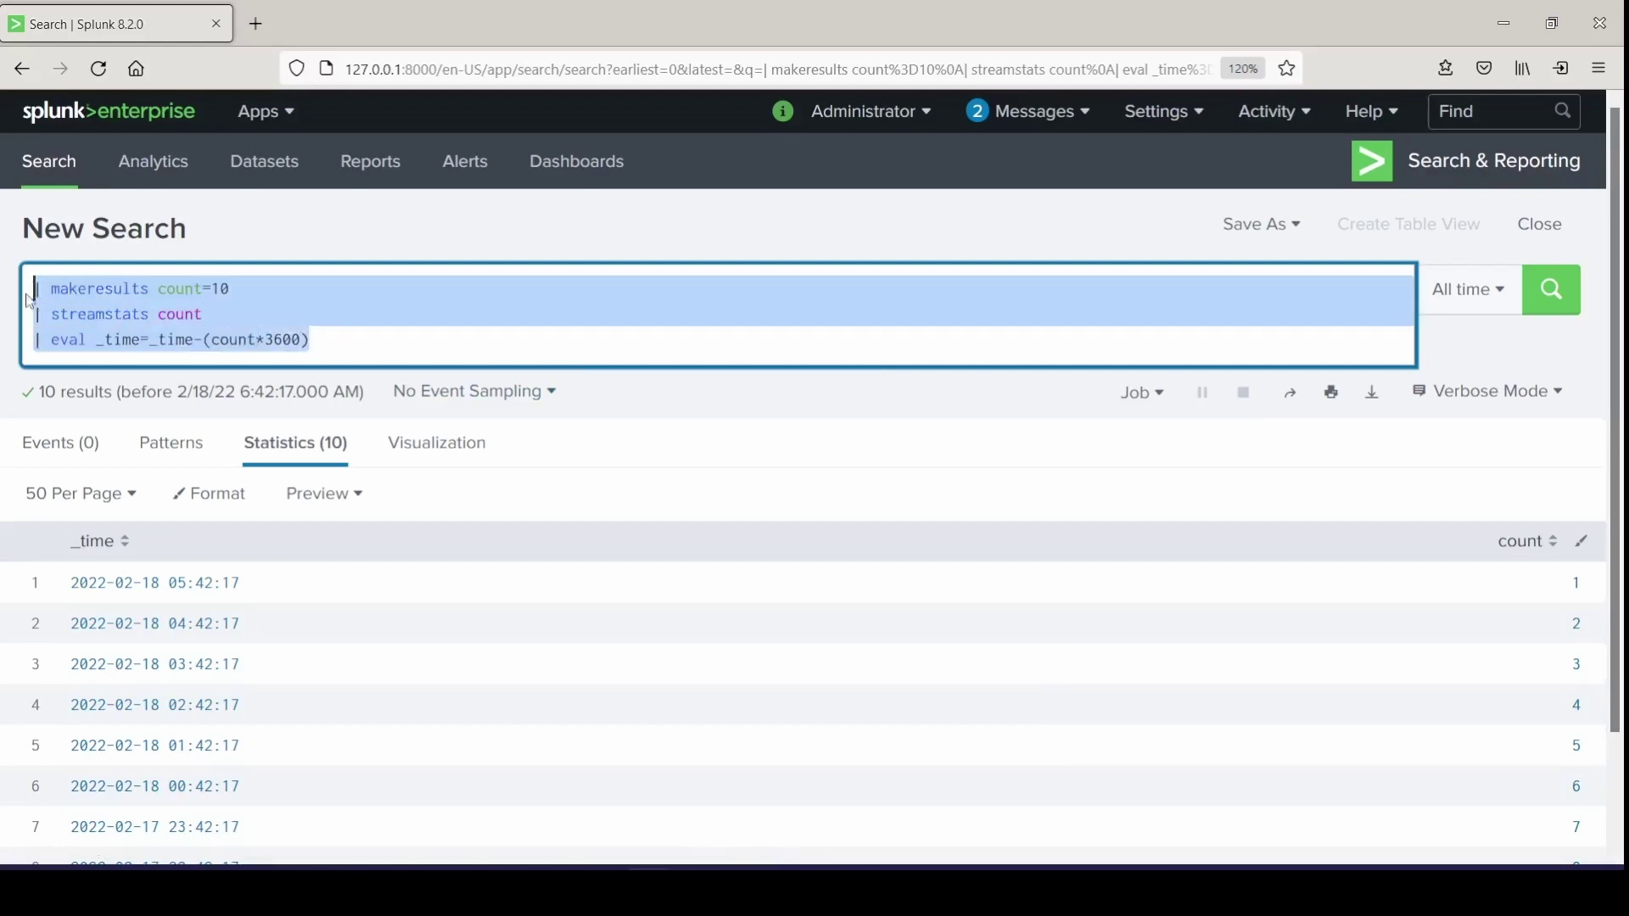
type("index=")
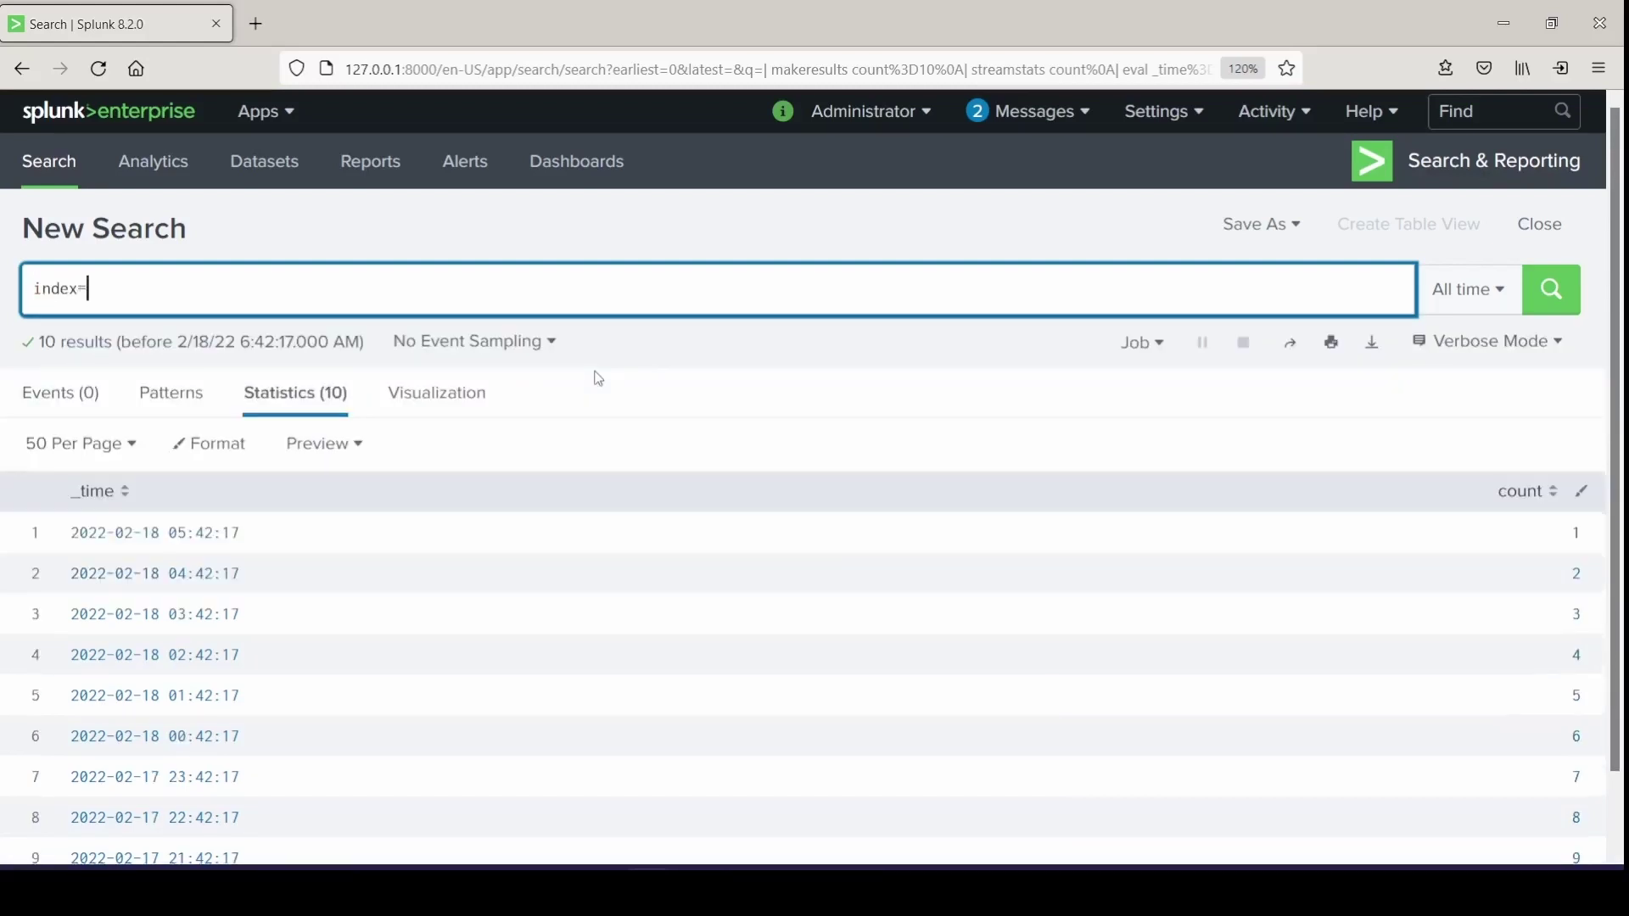
type("*")
left_click(1503, 279)
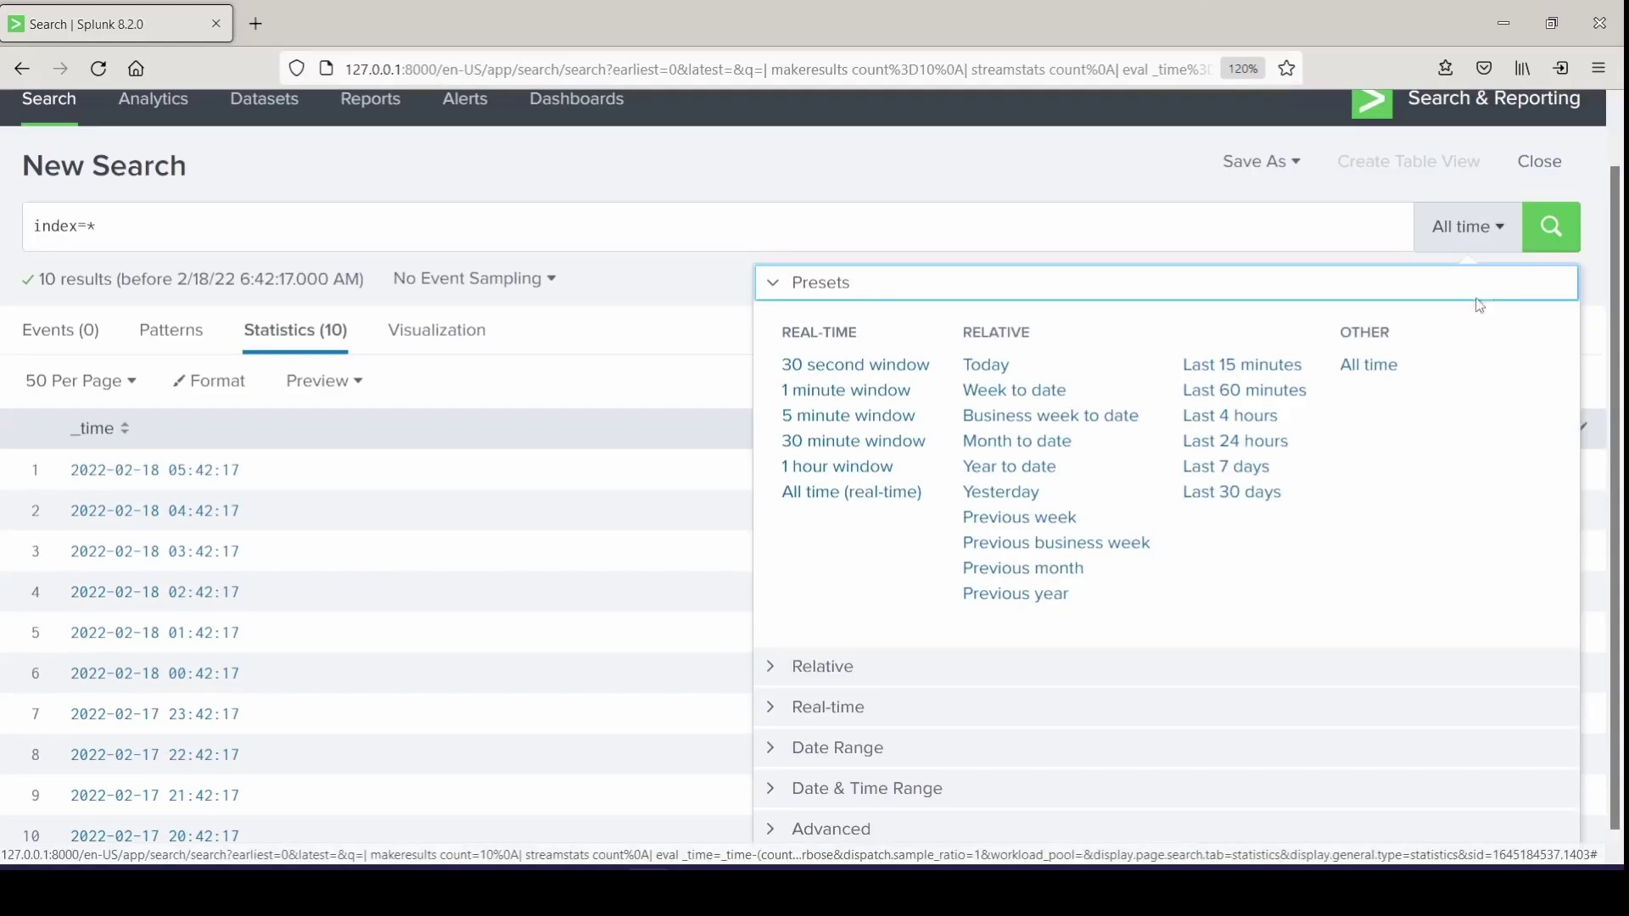
left_click(1275, 366)
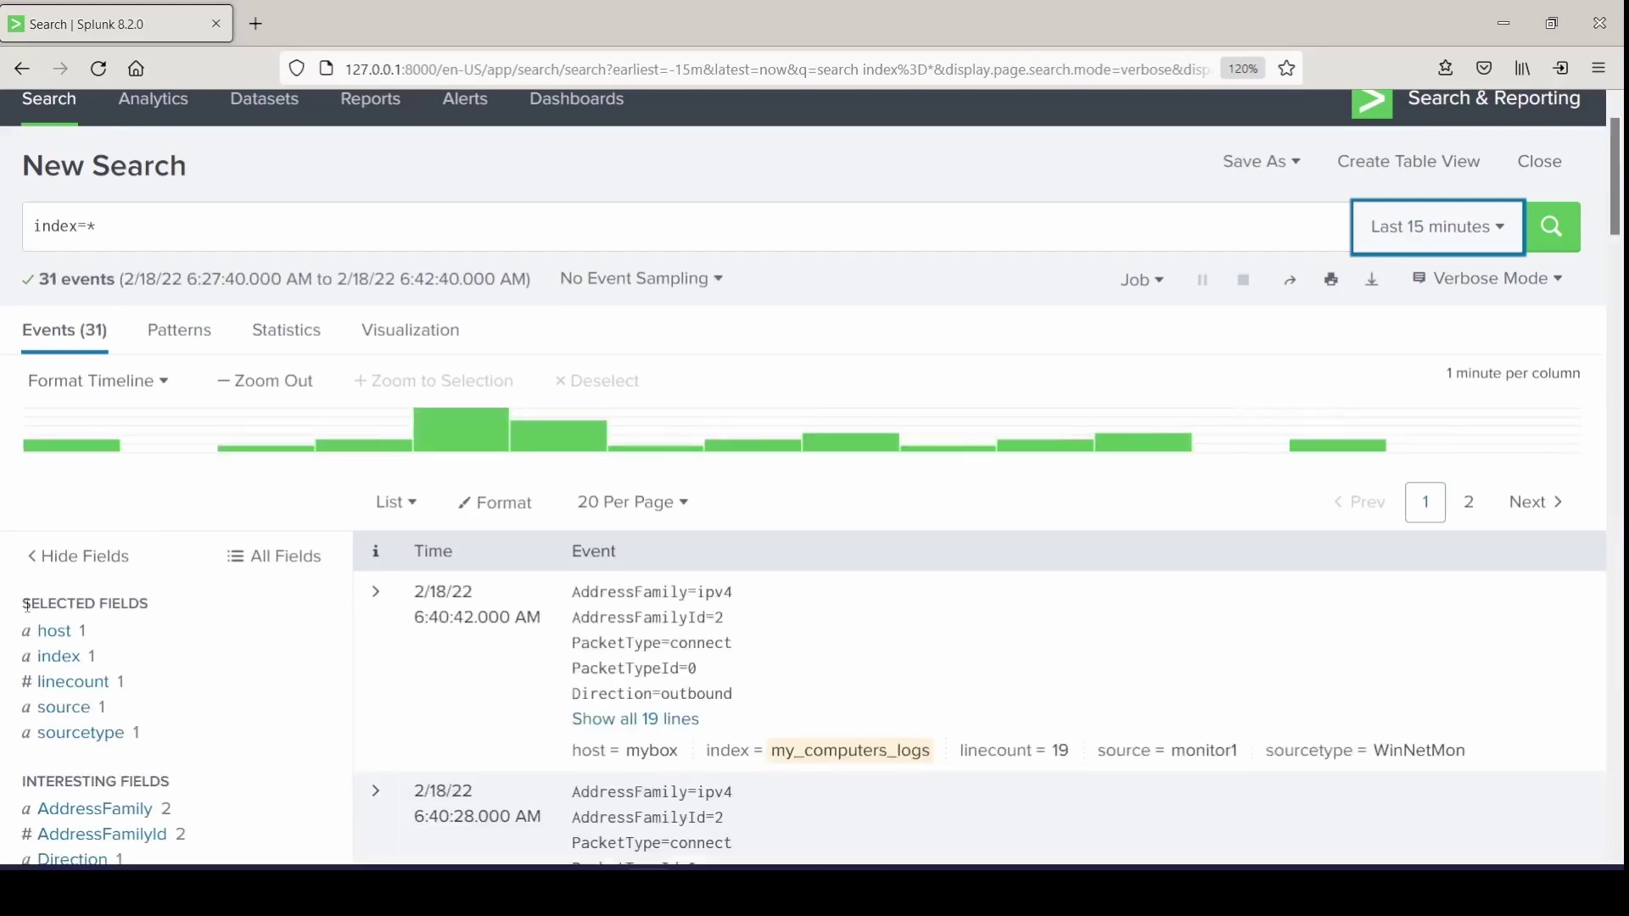
- Add the my_computers_logs index from the index field and remove the 'index=*' wildcard
left_click(71, 663)
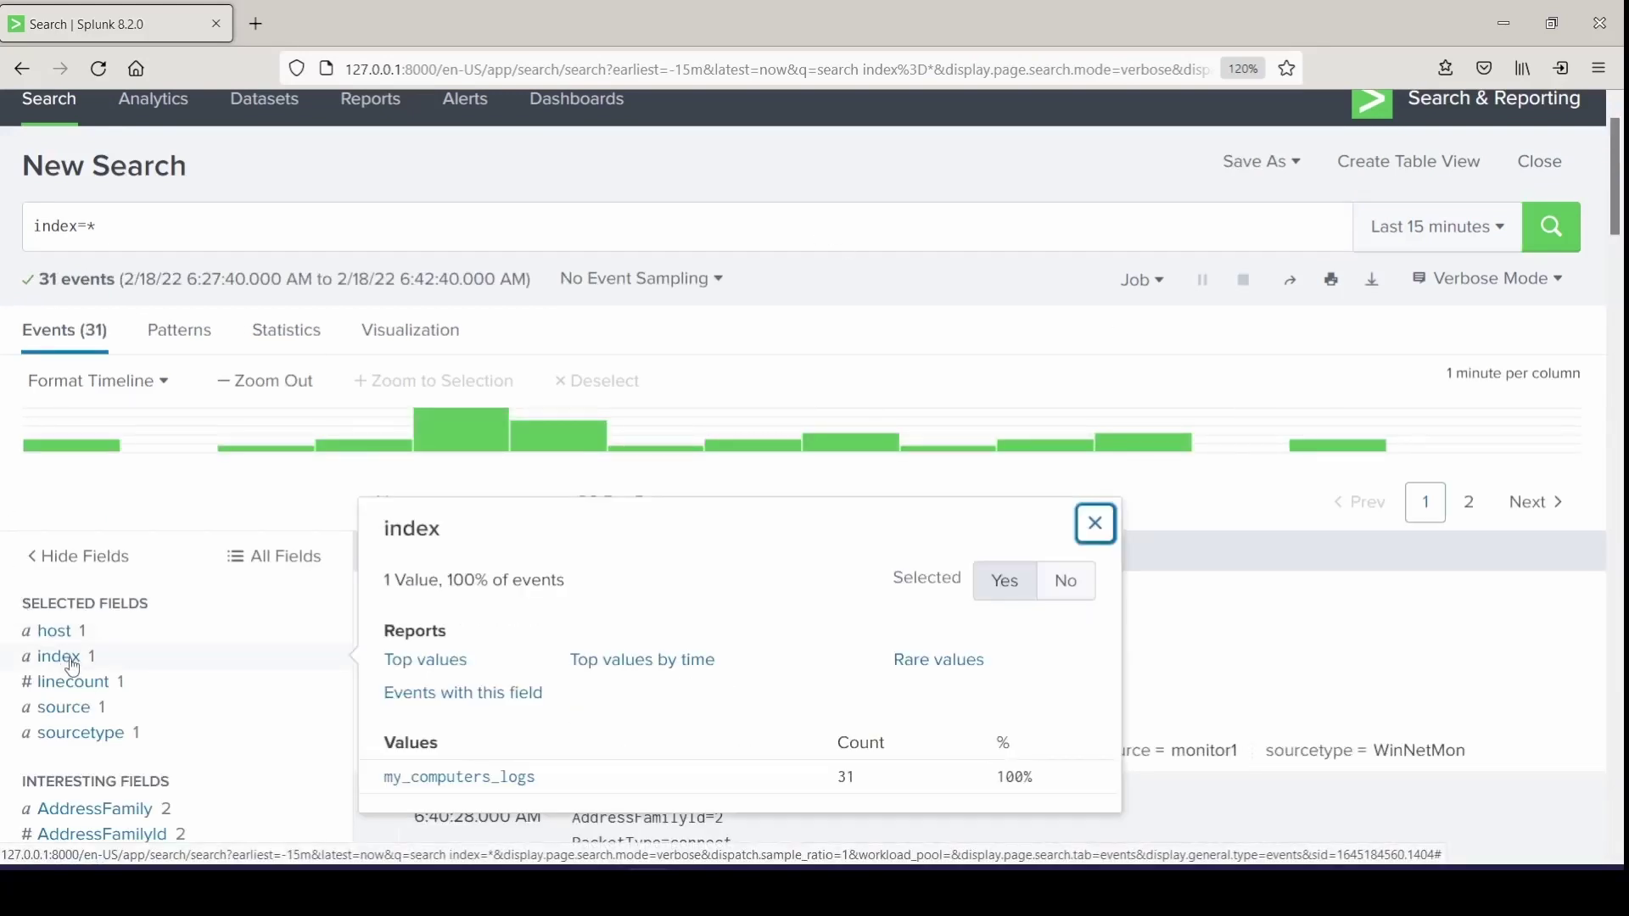
left_click(416, 778)
left_click_drag(103, 226, 34, 226)
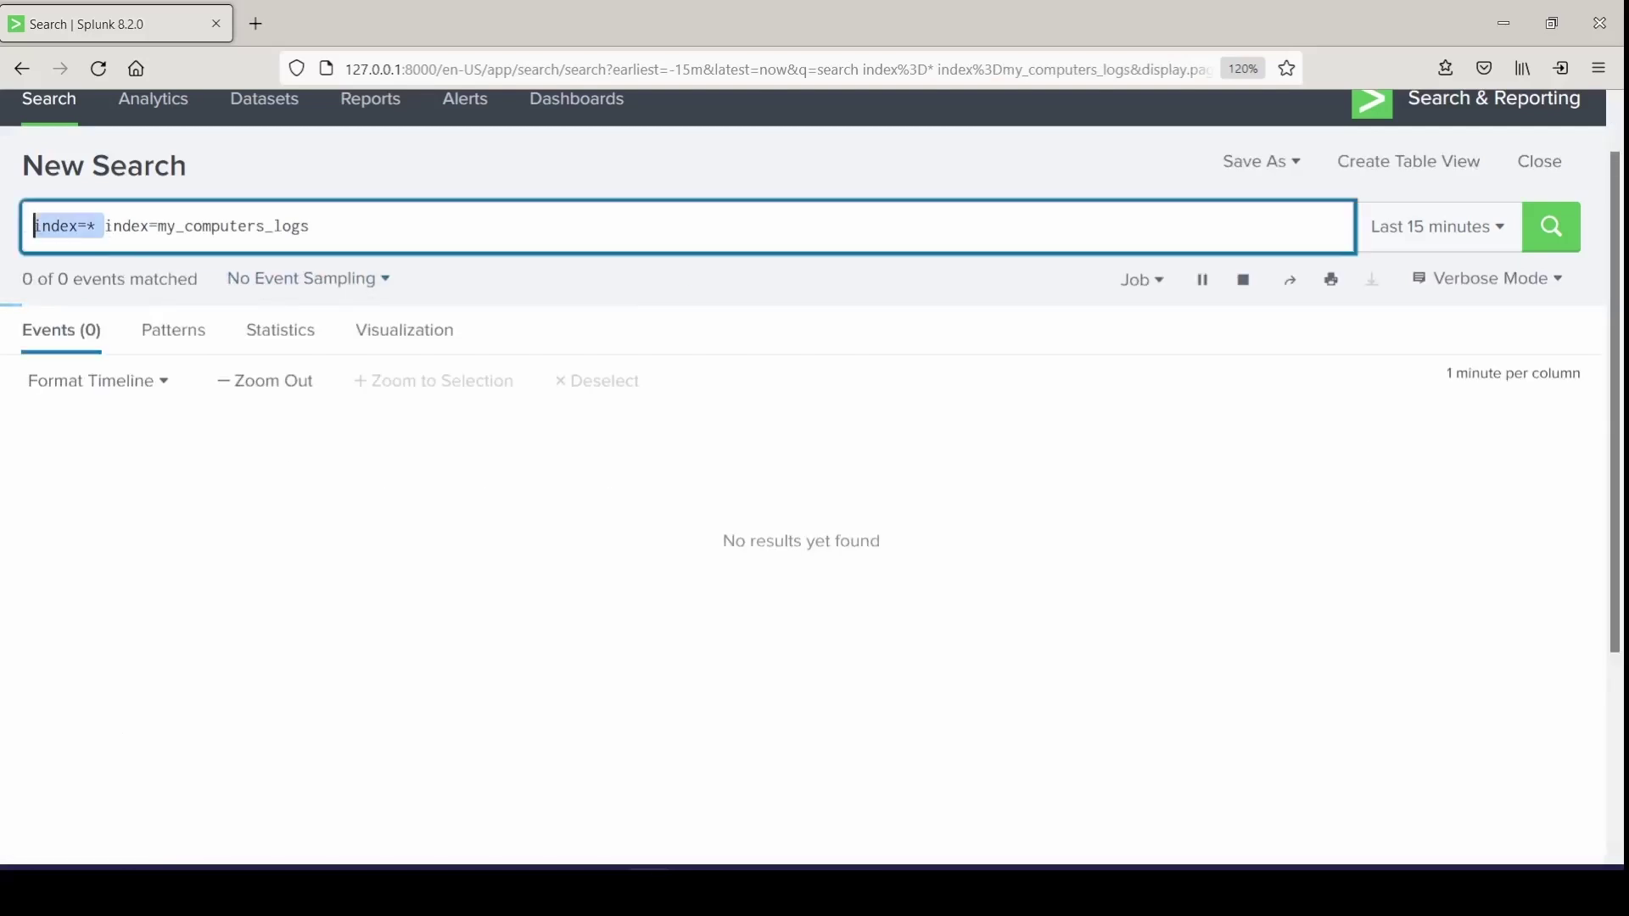
key("BackSpace")
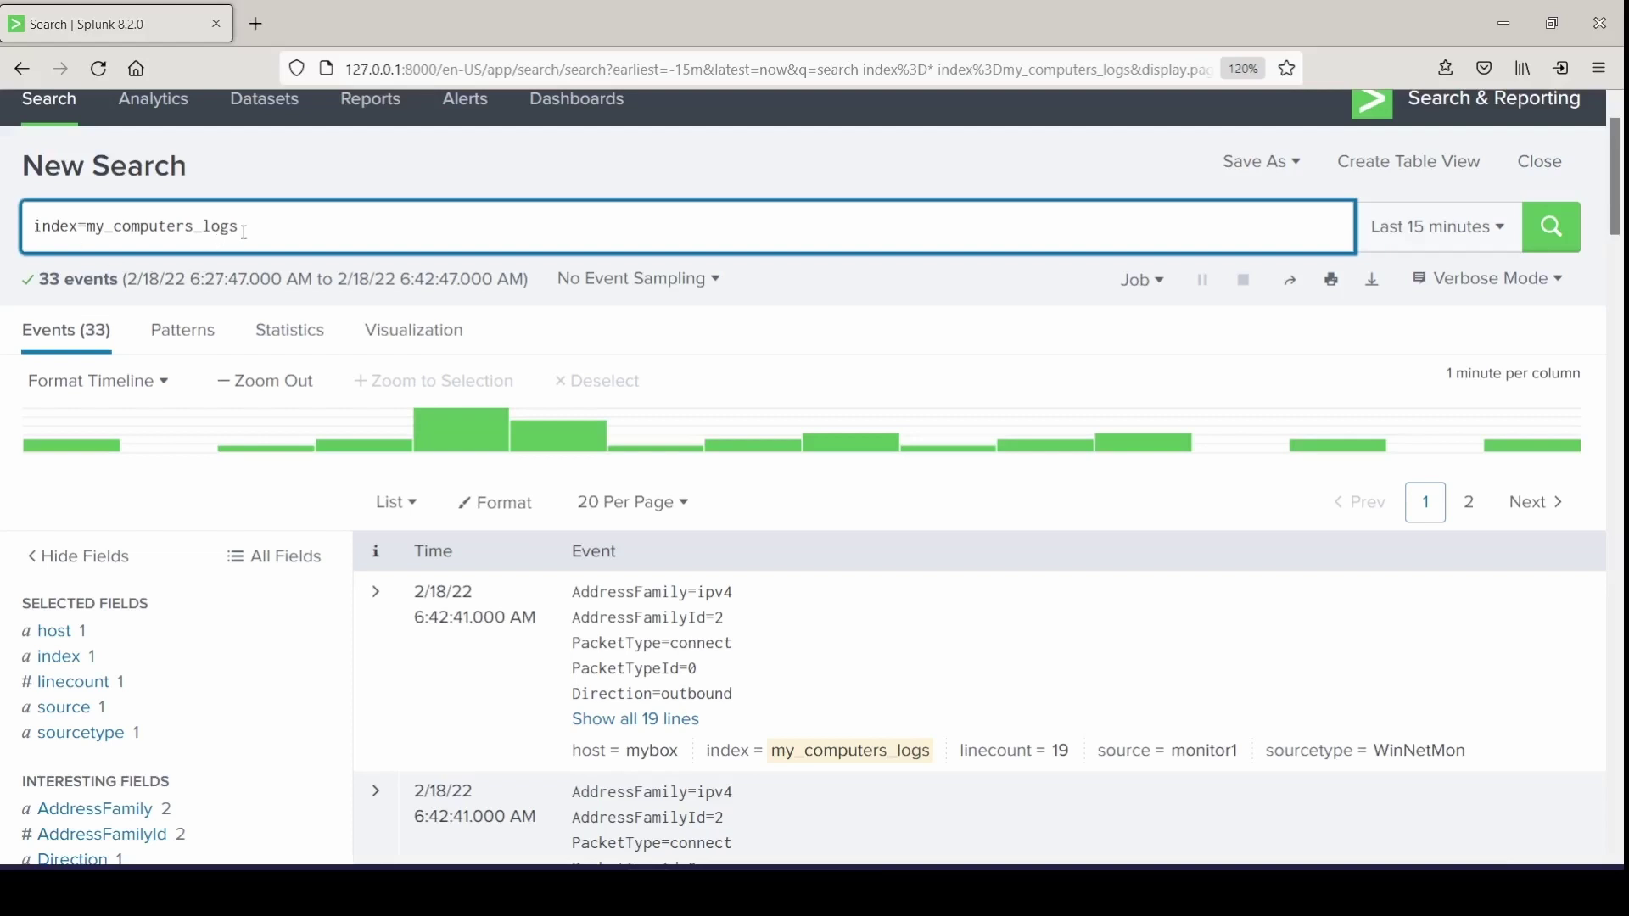
- Add a '| streamstats current=t' line and check the LocalAddress field's distinct values
key("shift+Return")
type("| str")
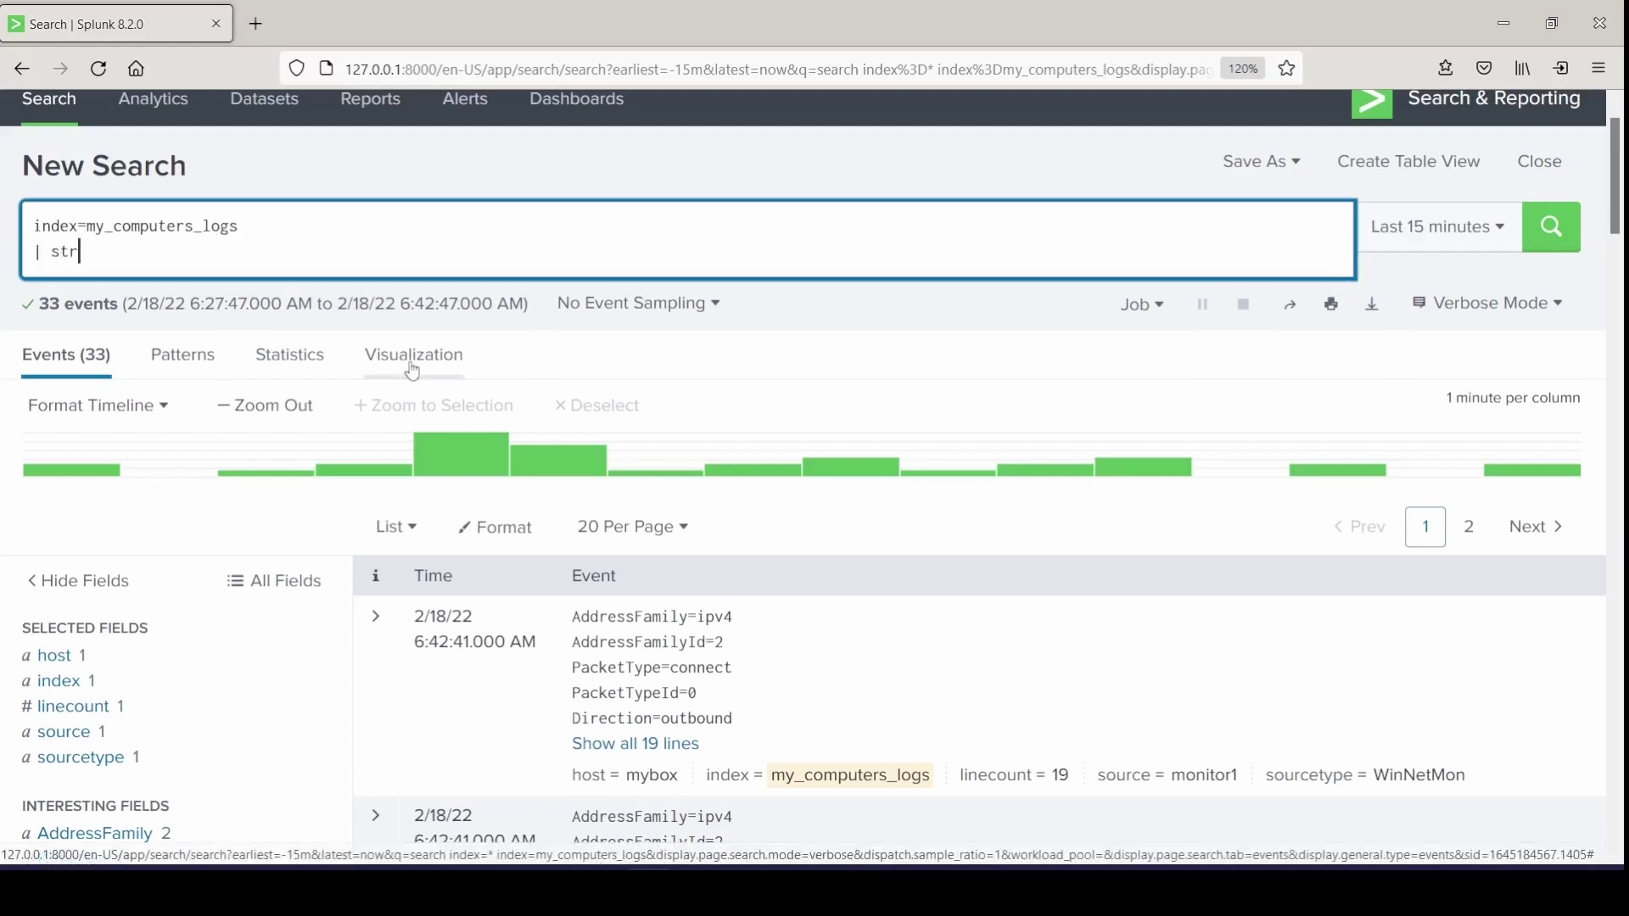
type("eamstats ")
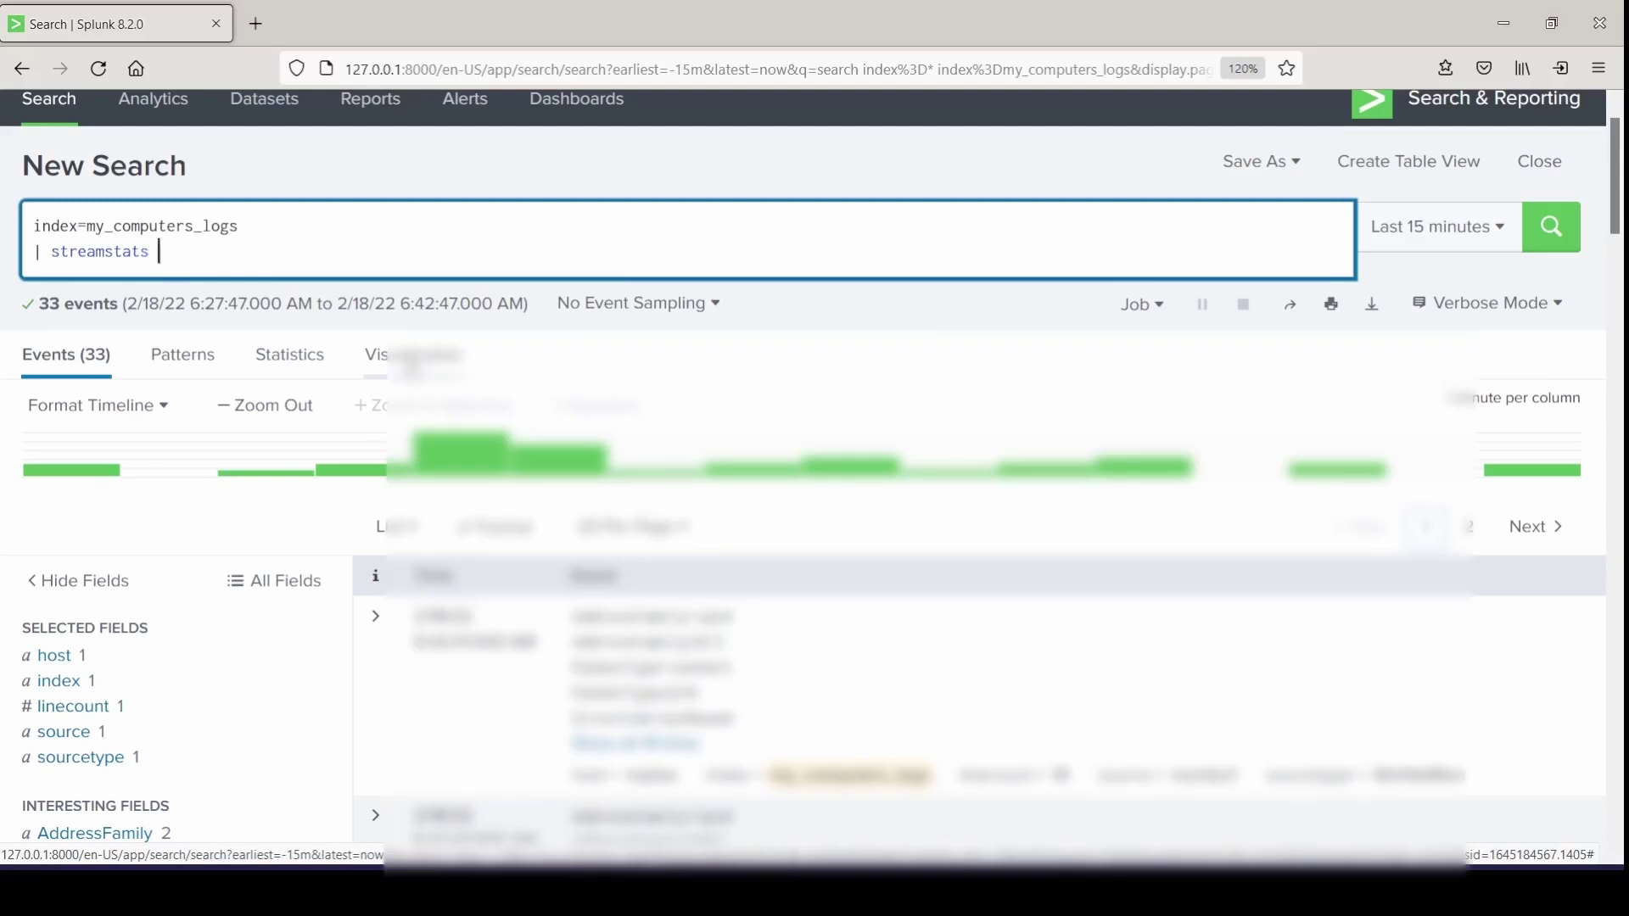
type("current=t")
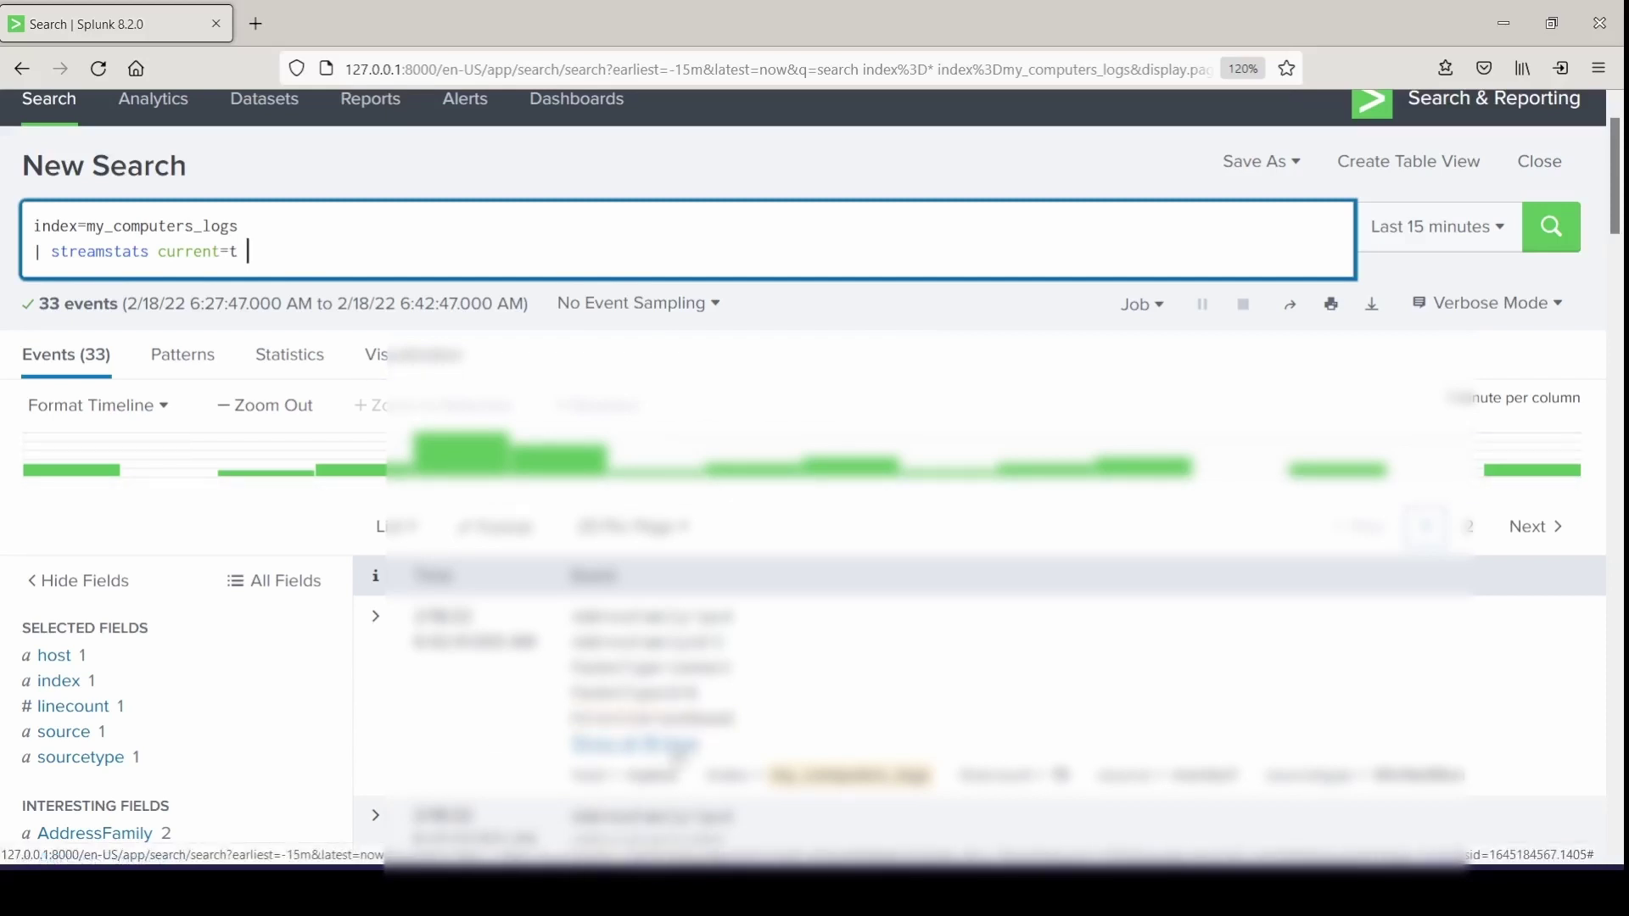
scroll(814, 475, "down", 5)
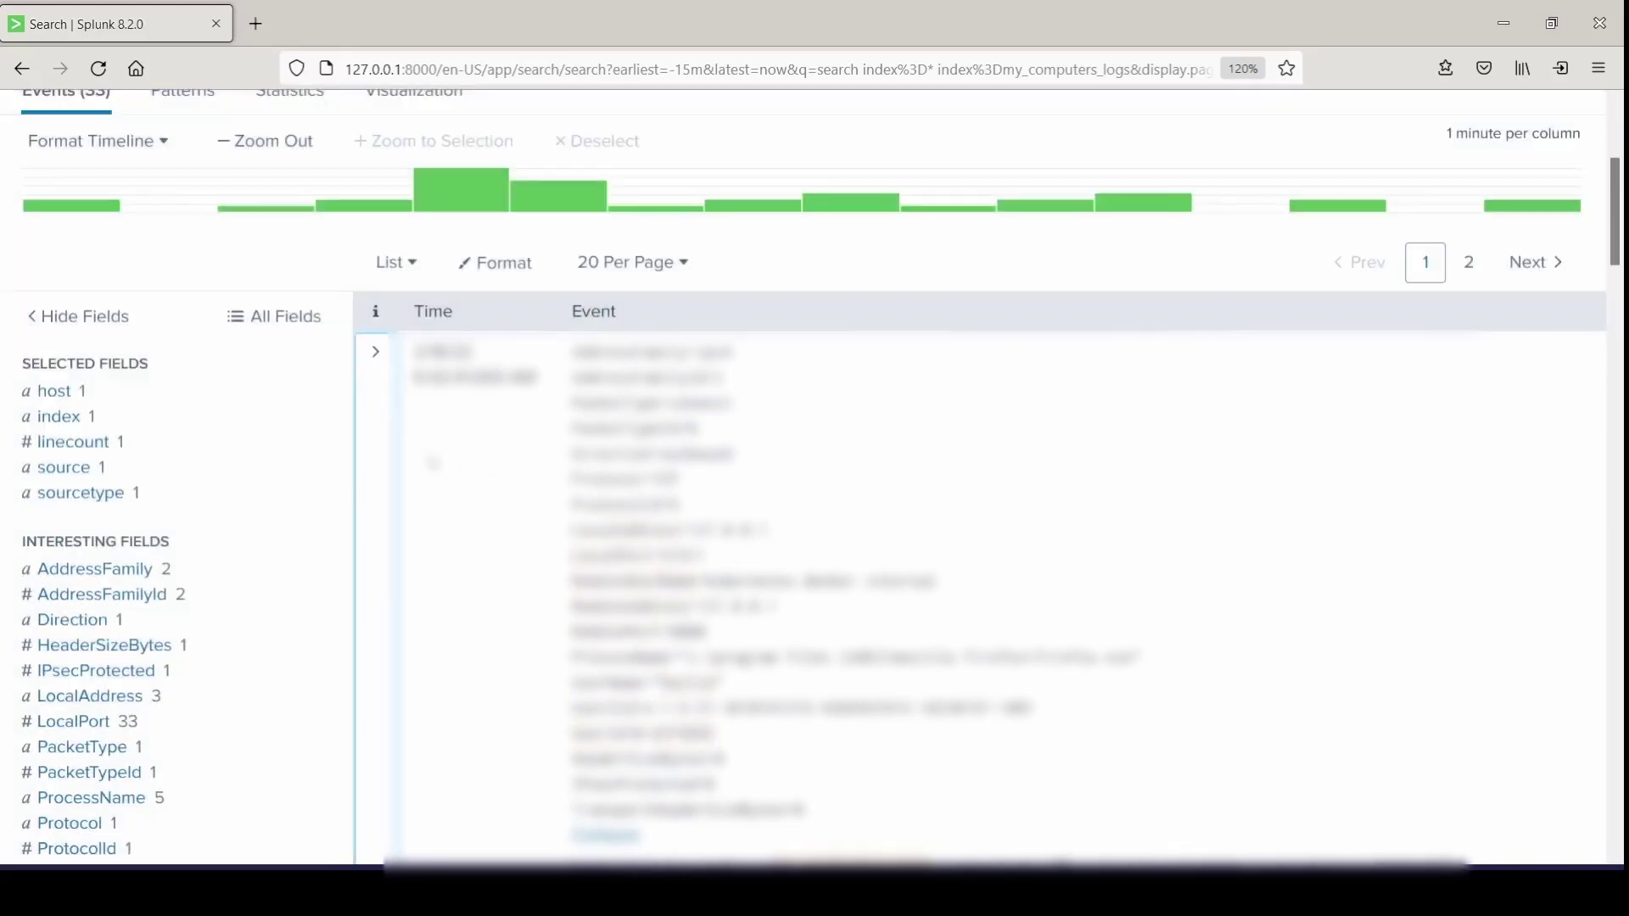
scroll(433, 462, "up", 4)
scroll(164, 640, "down", 6)
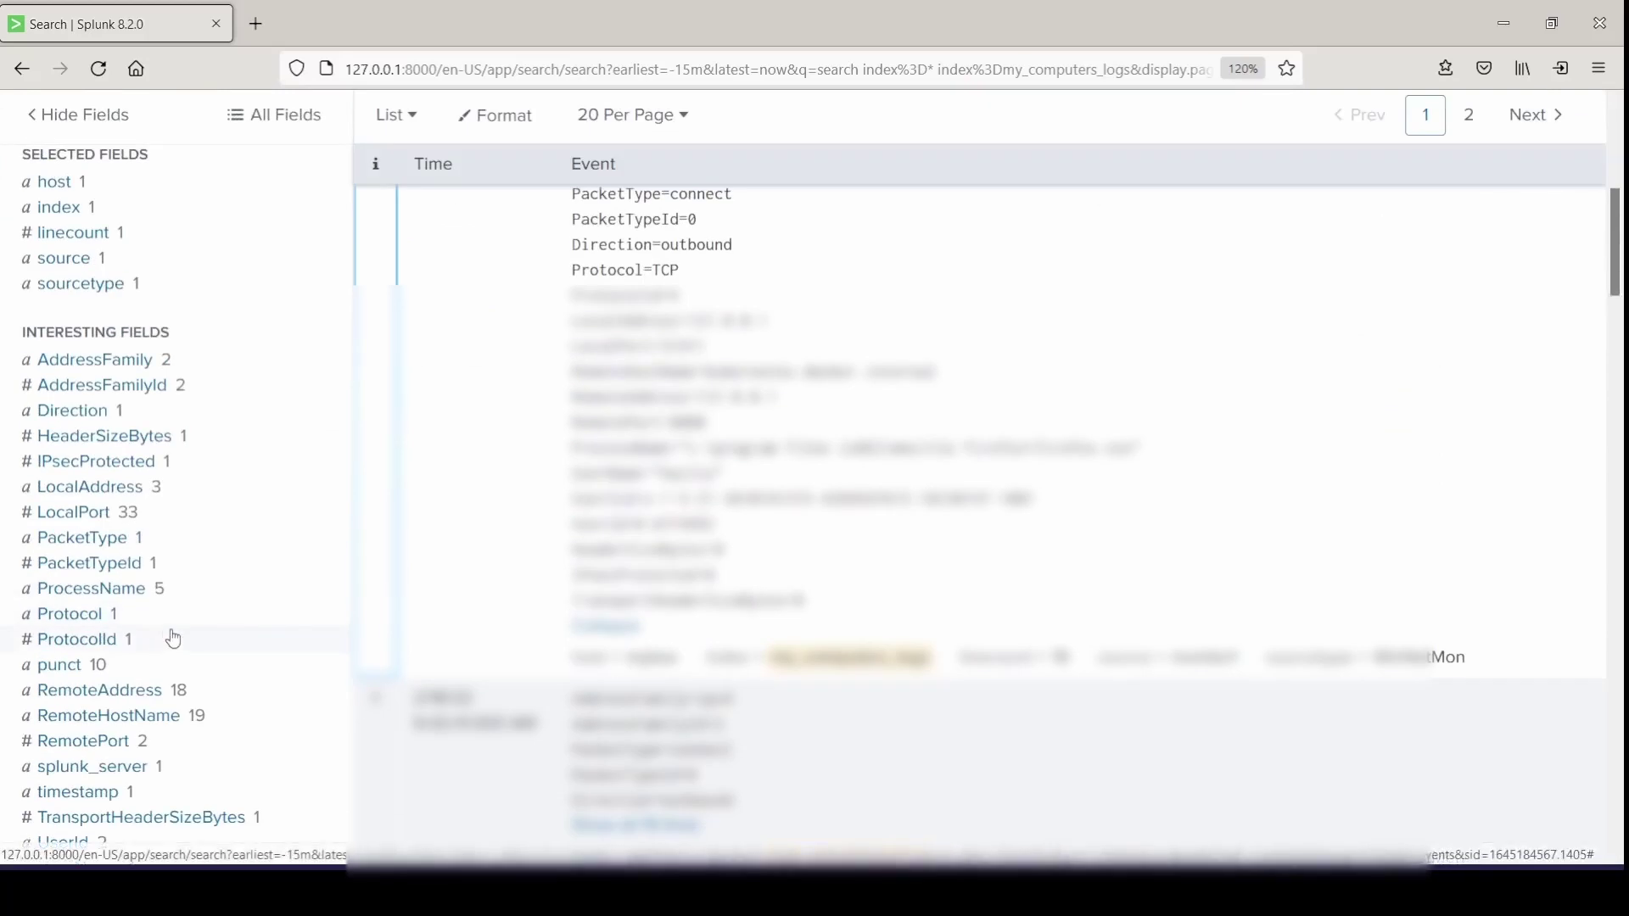
left_click(127, 492)
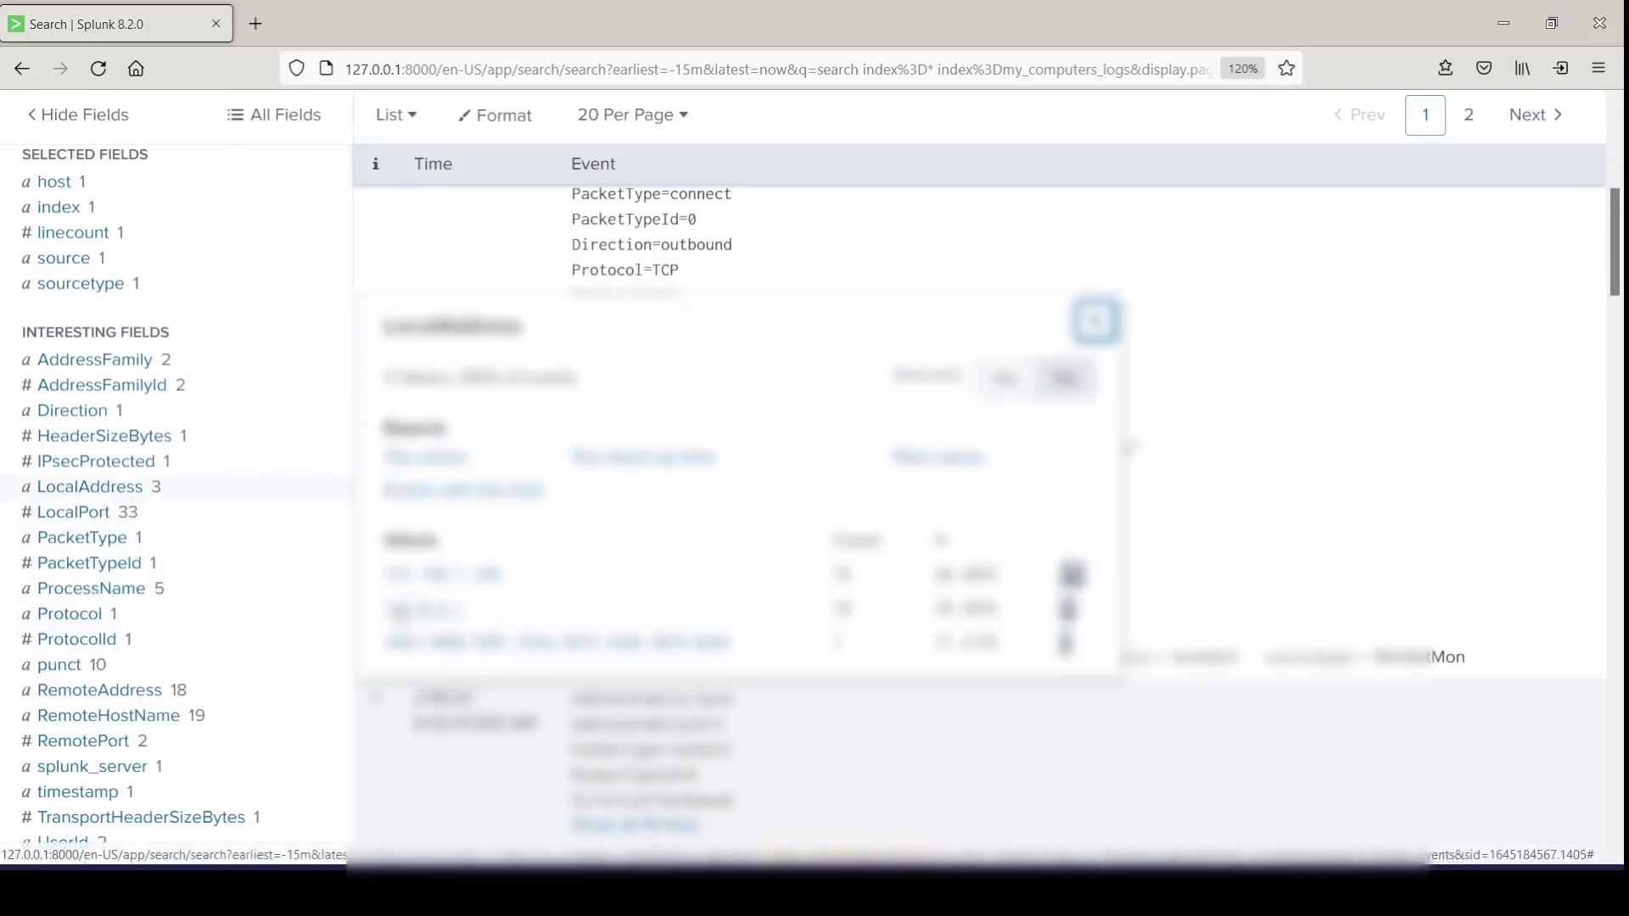
scroll(298, 654, "up", 5)
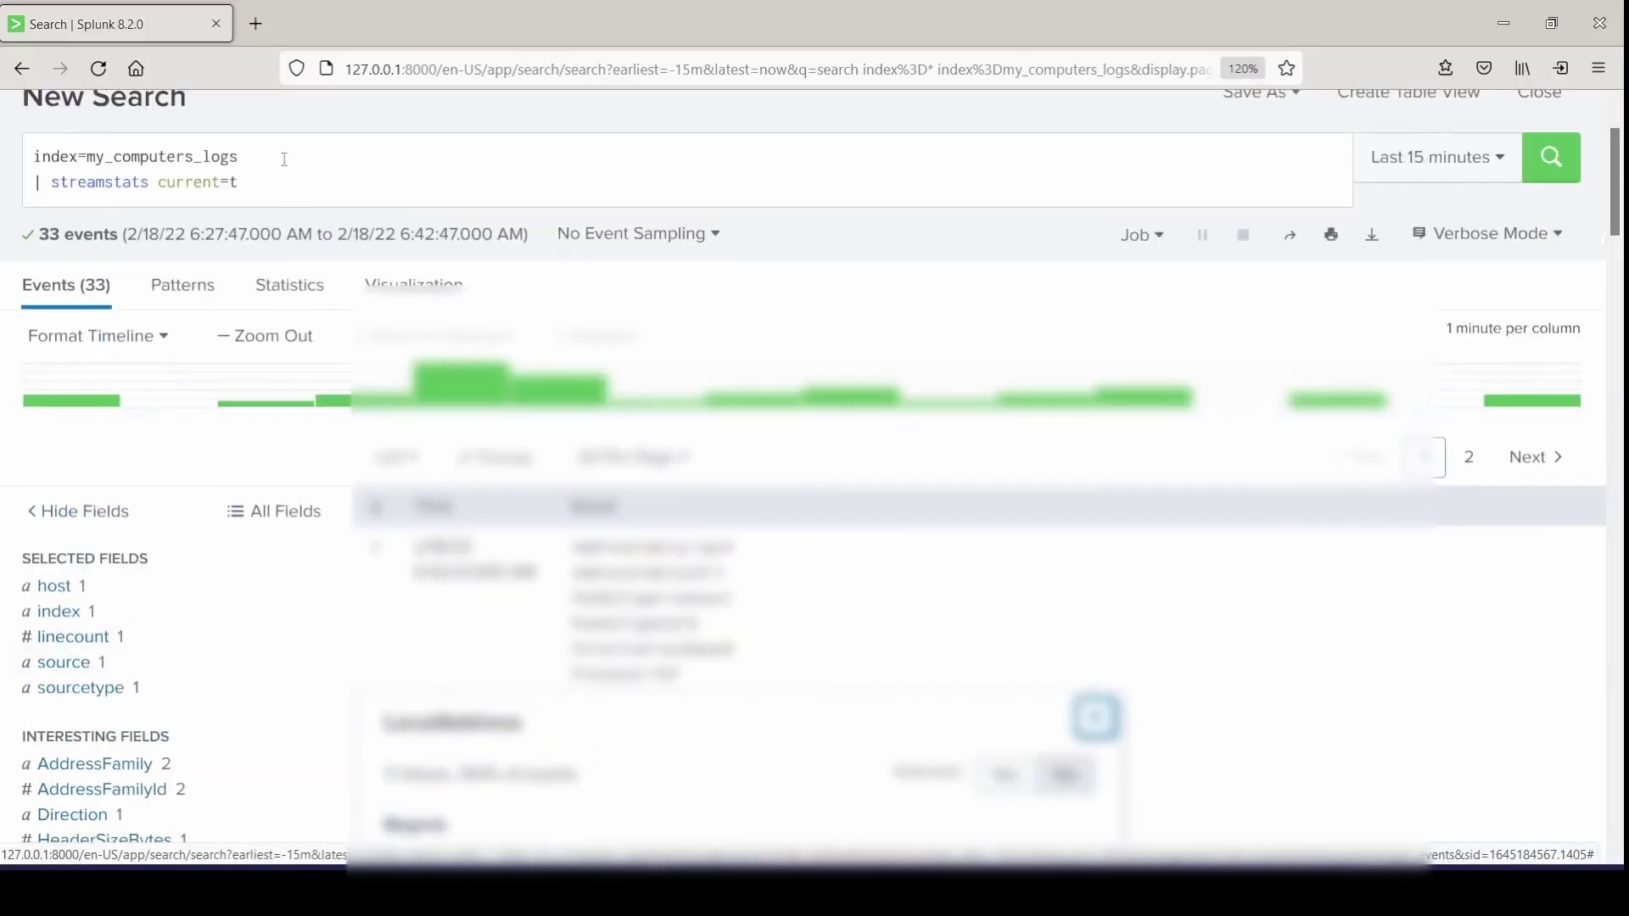
left_click(382, 193)
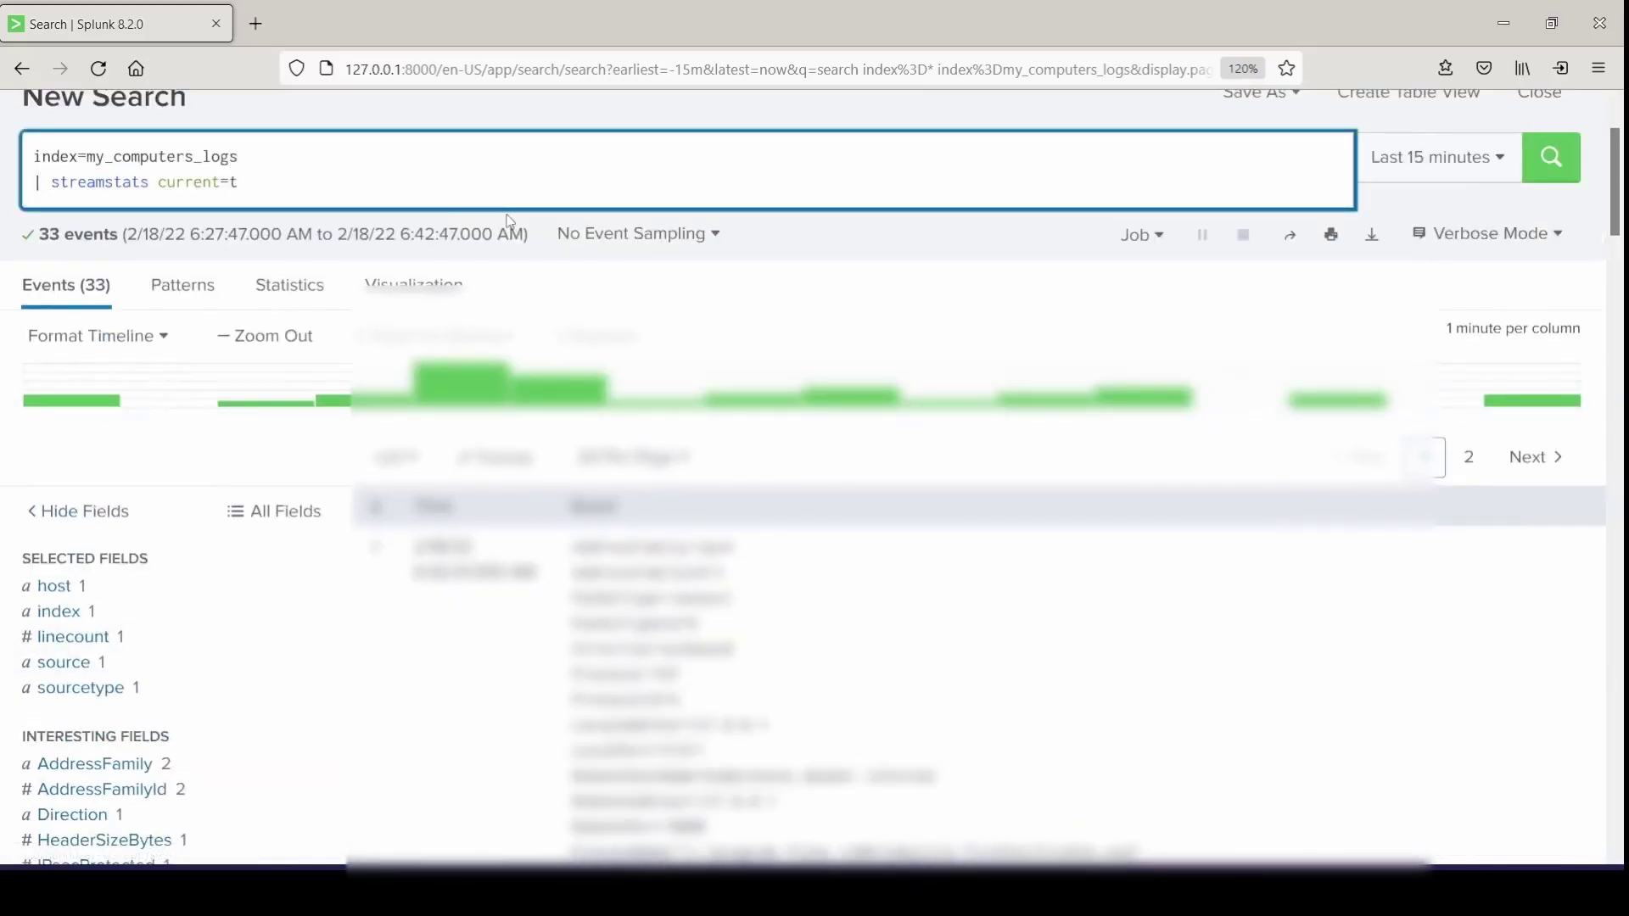
- Append 'last(LocalAddress) as "My New IP" last(_time) by LocalAddress' to streamstats, correcting a typo
type("last(LocalAddress")
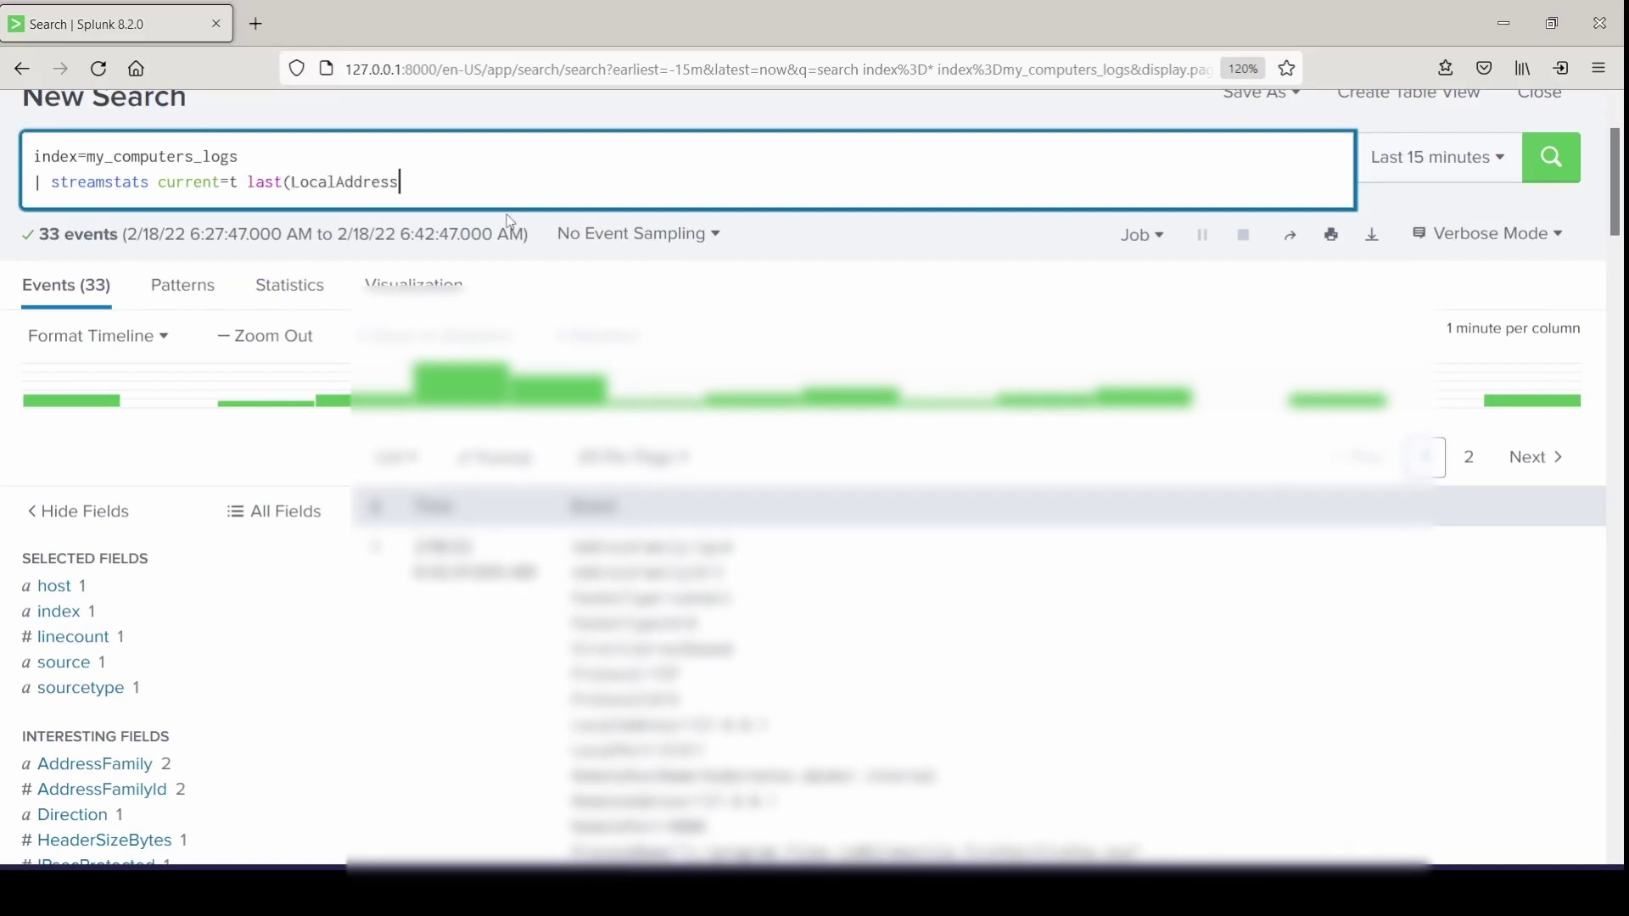
type(") as \"My New IP\" last(_time")
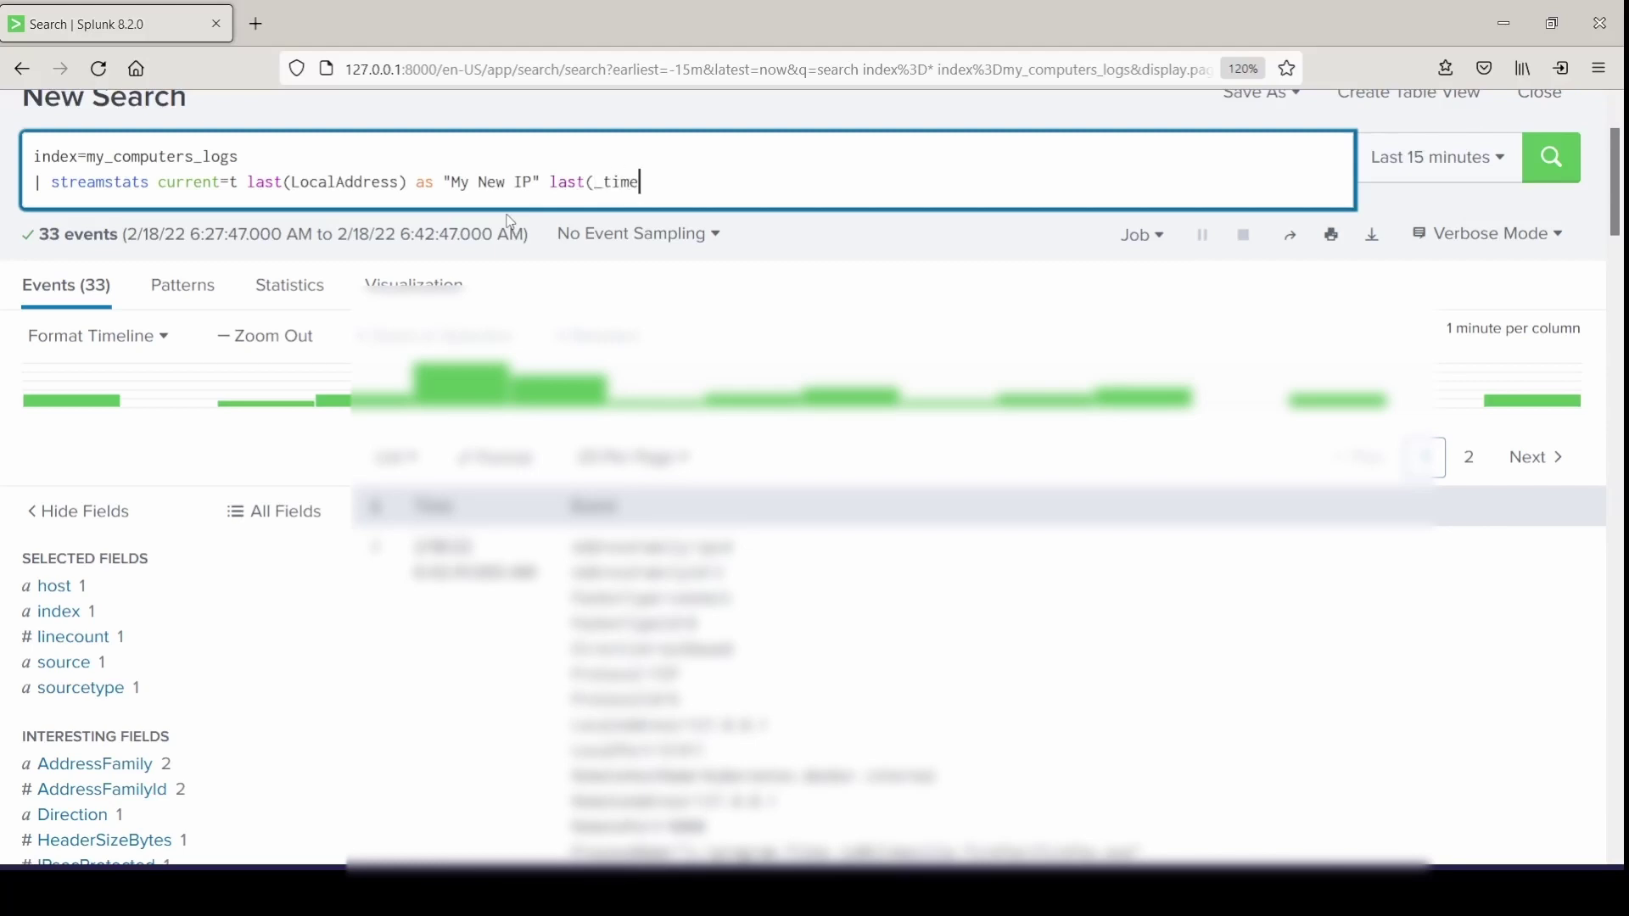
type(") by LocalAddress")
- Add '| convert ctime(_time) as "Time my address changed"' and table that field with "My New IP"
key("shift+Return")
type("| ")
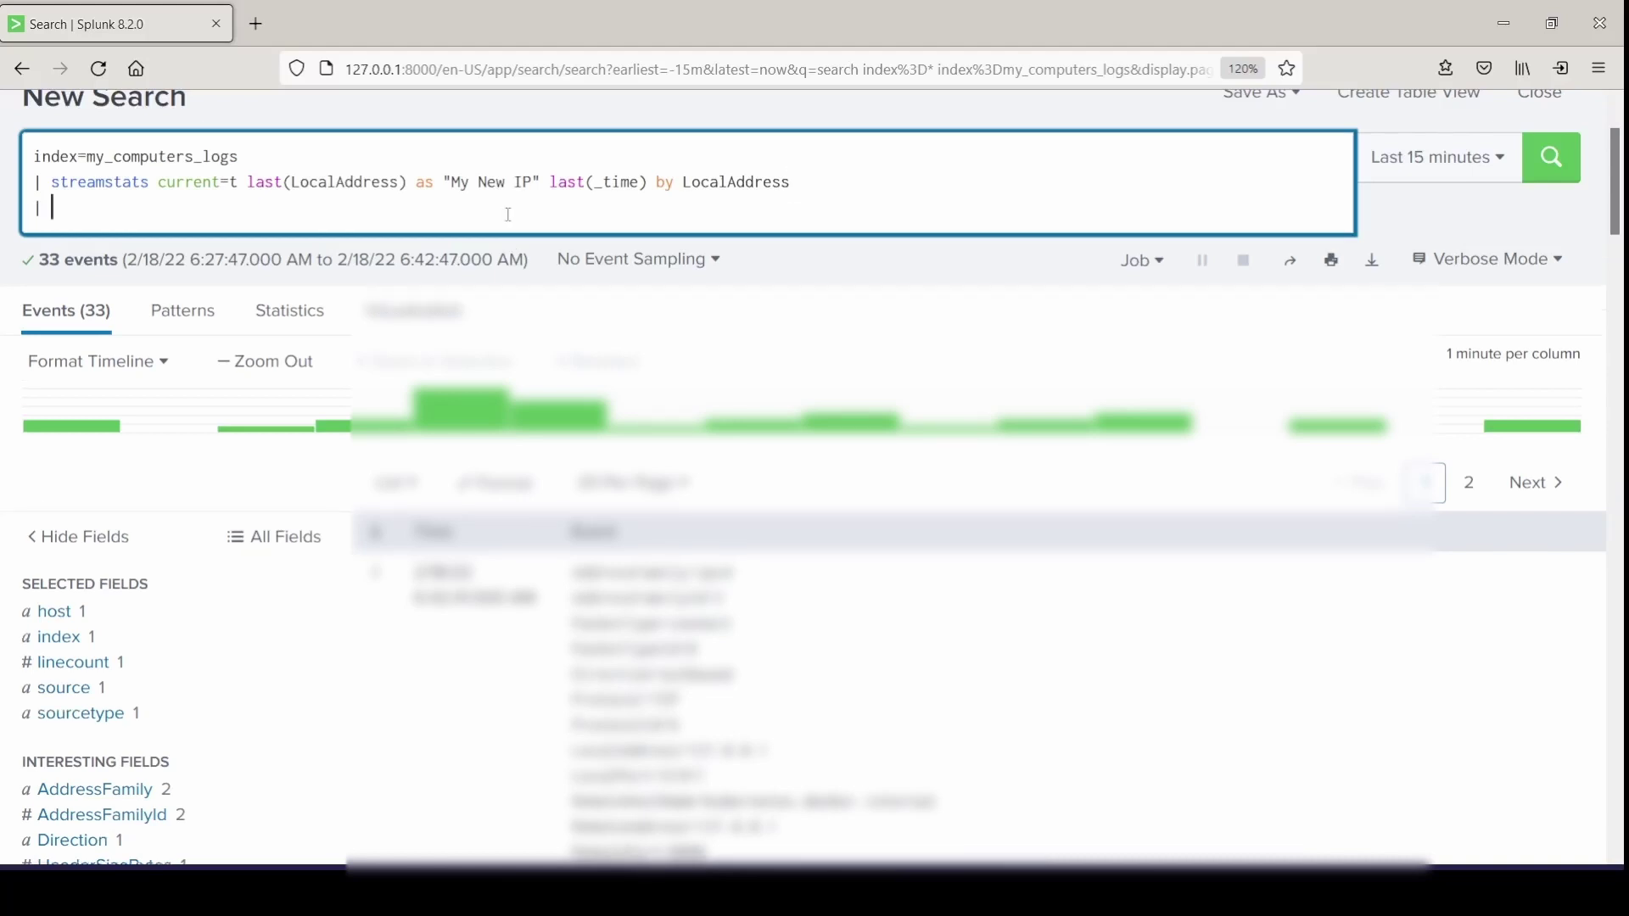
type("convert ctime")
type("(_time")
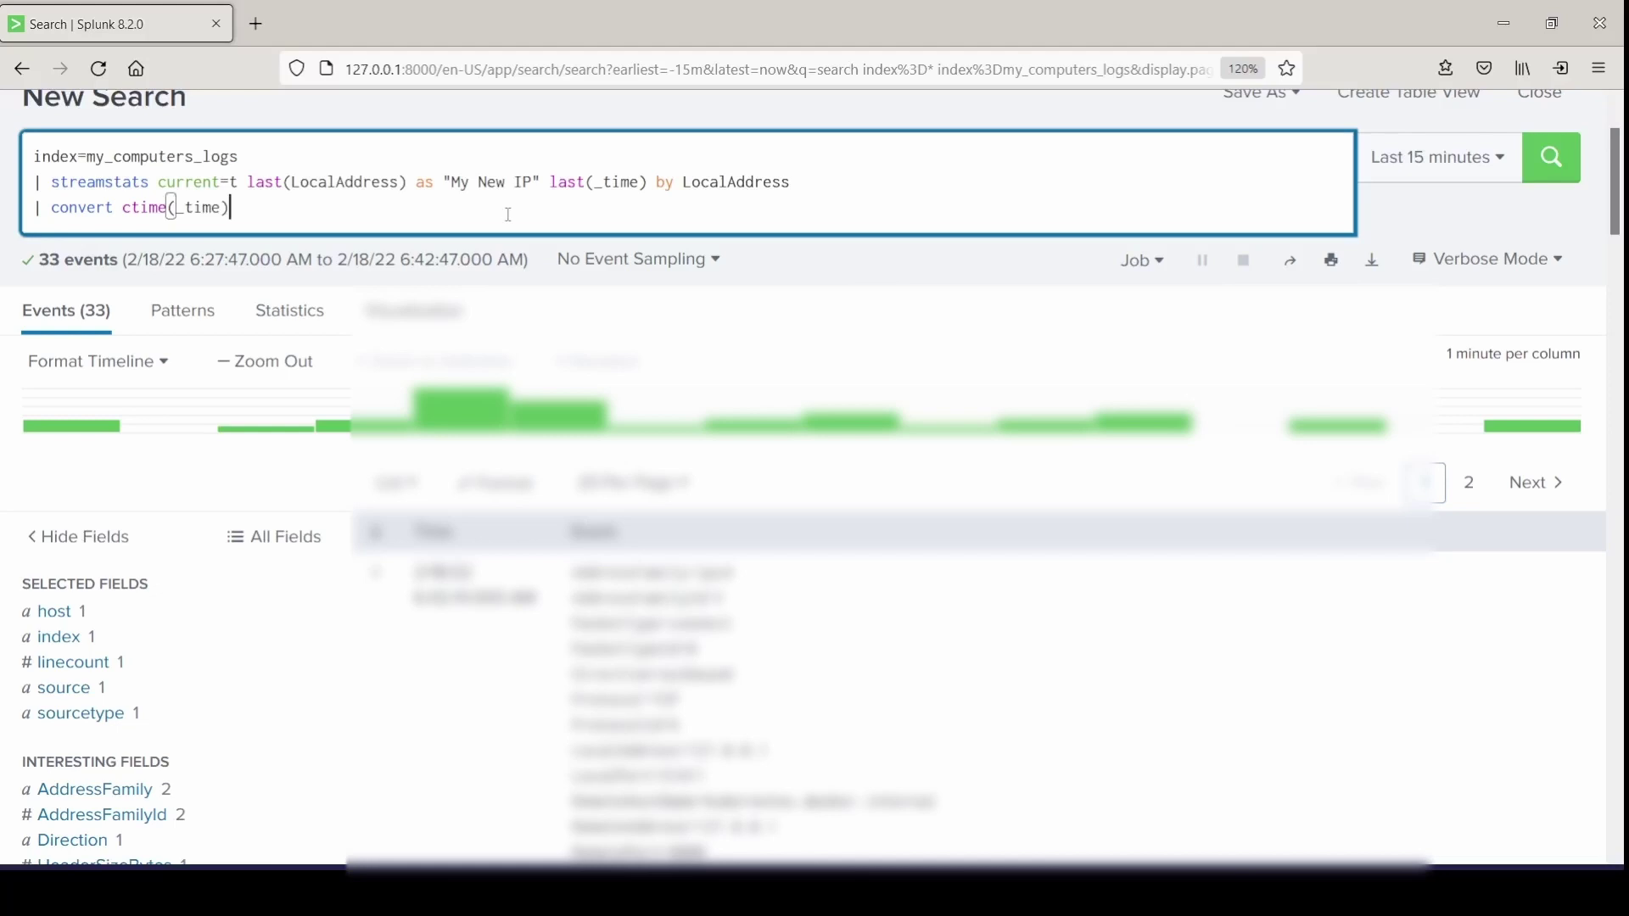
type(") as \"Time my address c")
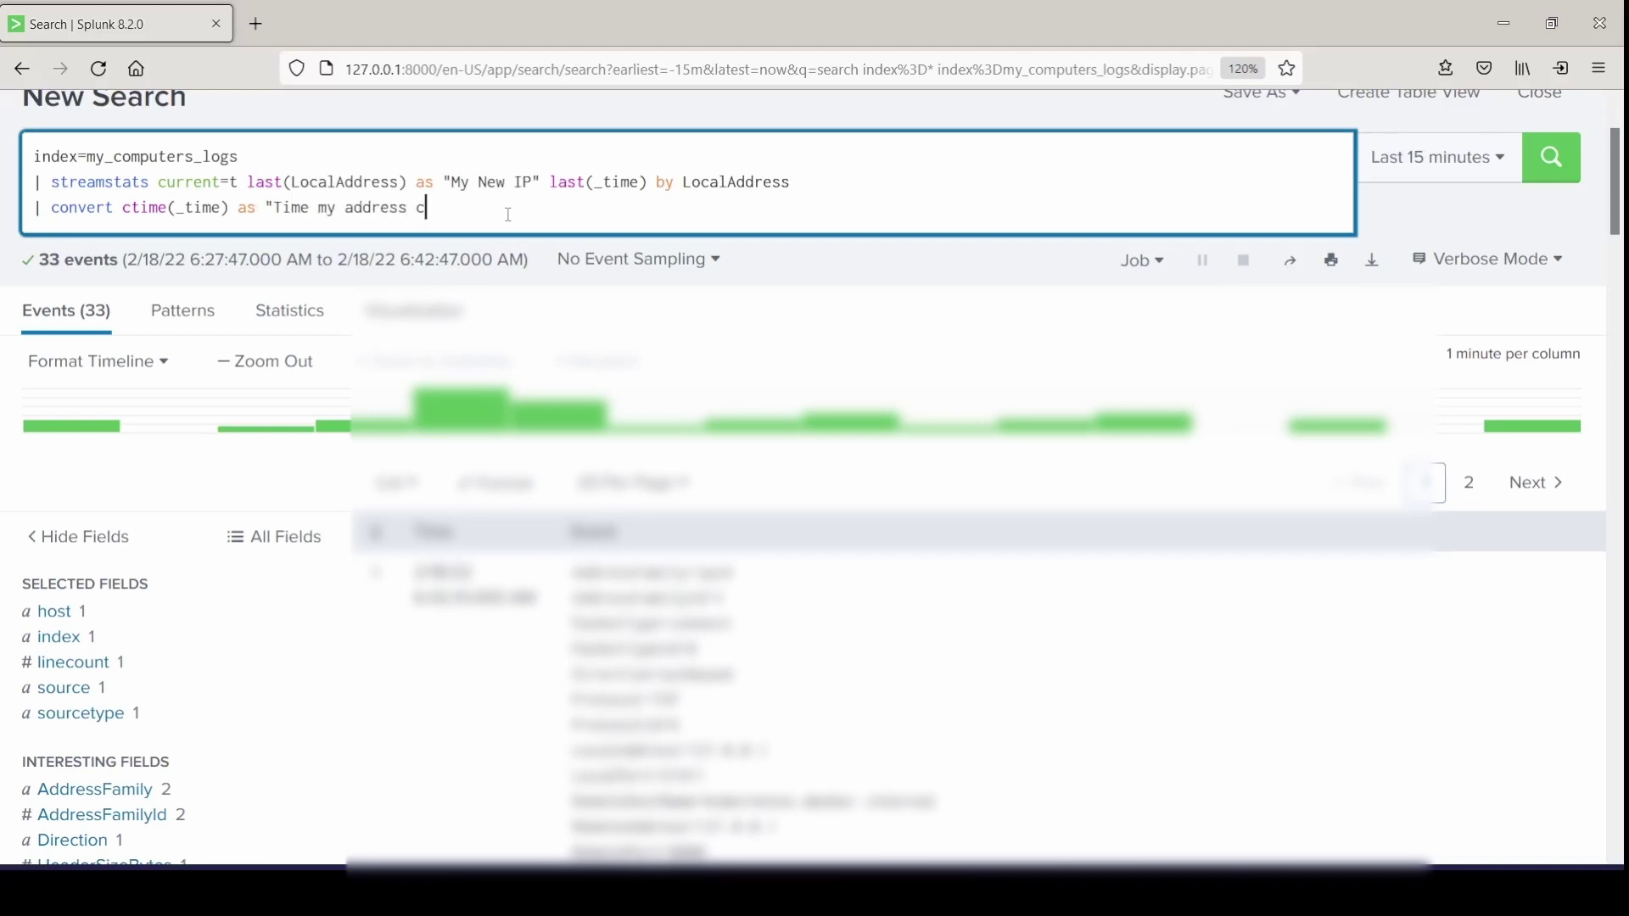
type("hanged")
key("BackSpace")
key("BackSpace")
type("ed\"")
key("shift+Return")
type("| table")
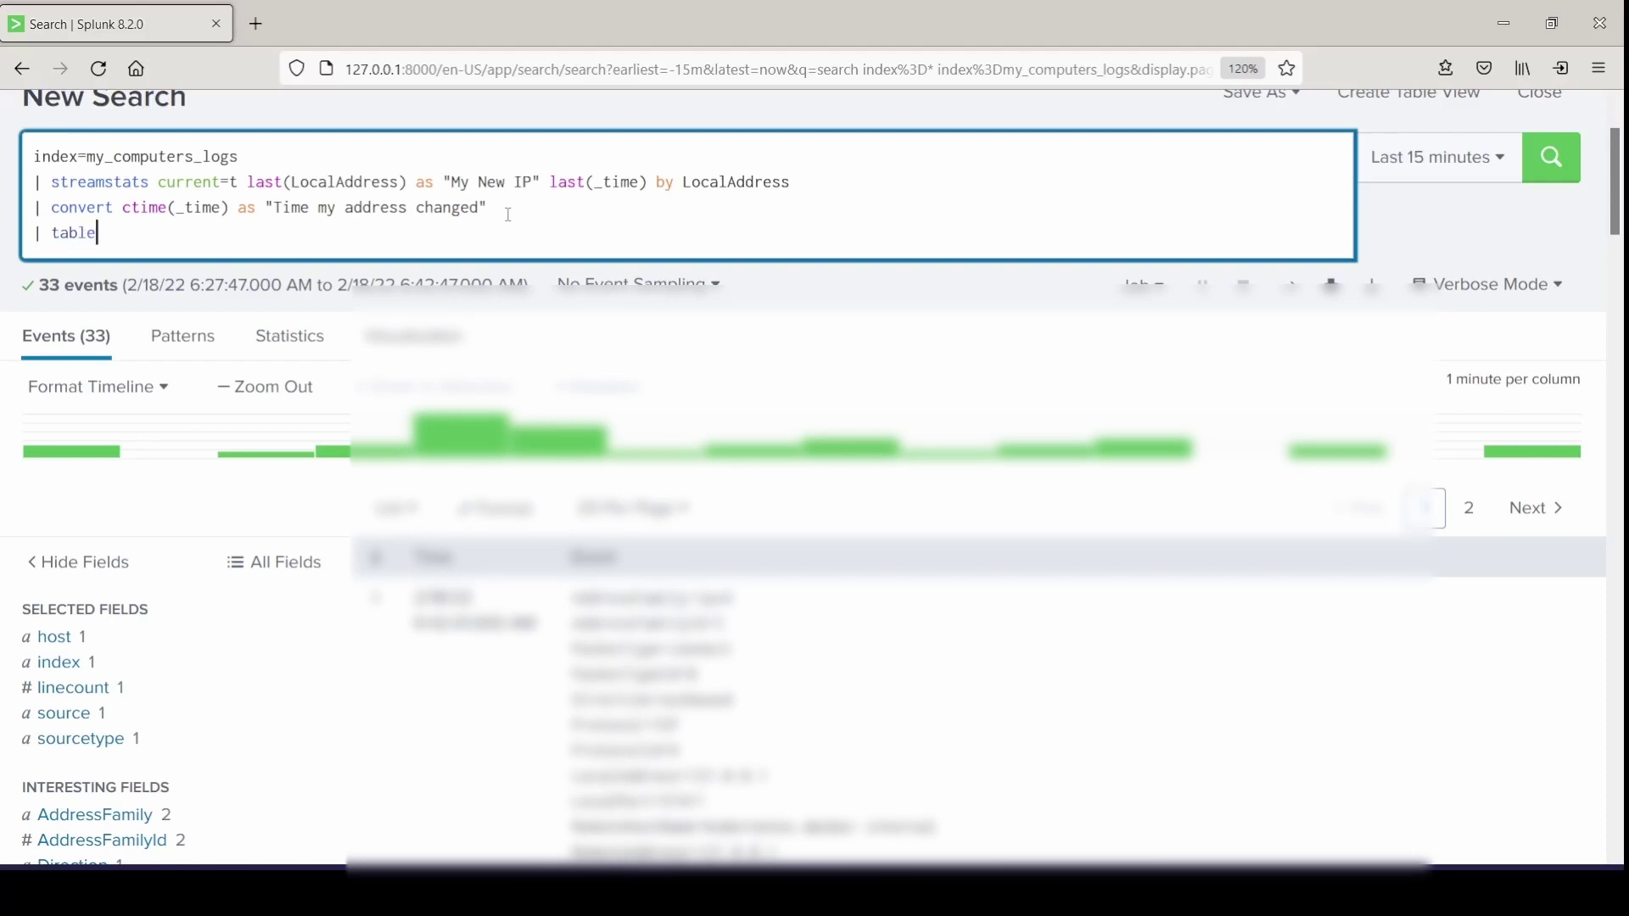
type(" \"Time my address changed")
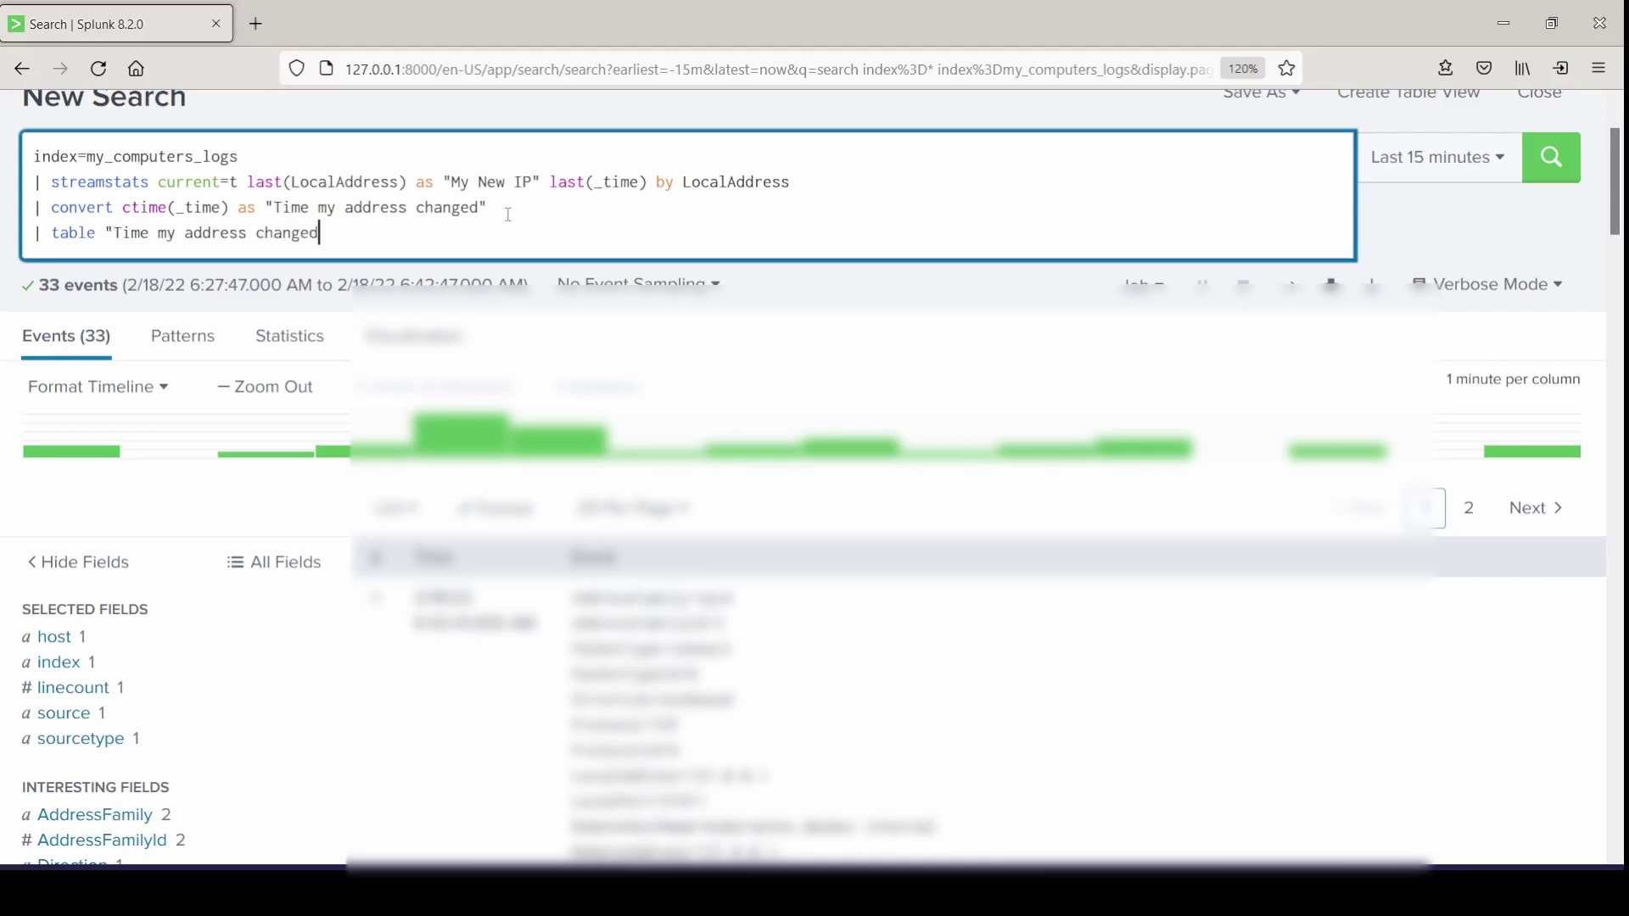
type("\" \"My New IP\"")
- Run the search for 33 rows of change times and IPs, then insert a pipe after convert
key("Return")
left_click(508, 214)
key("shift+Return")
type("|")
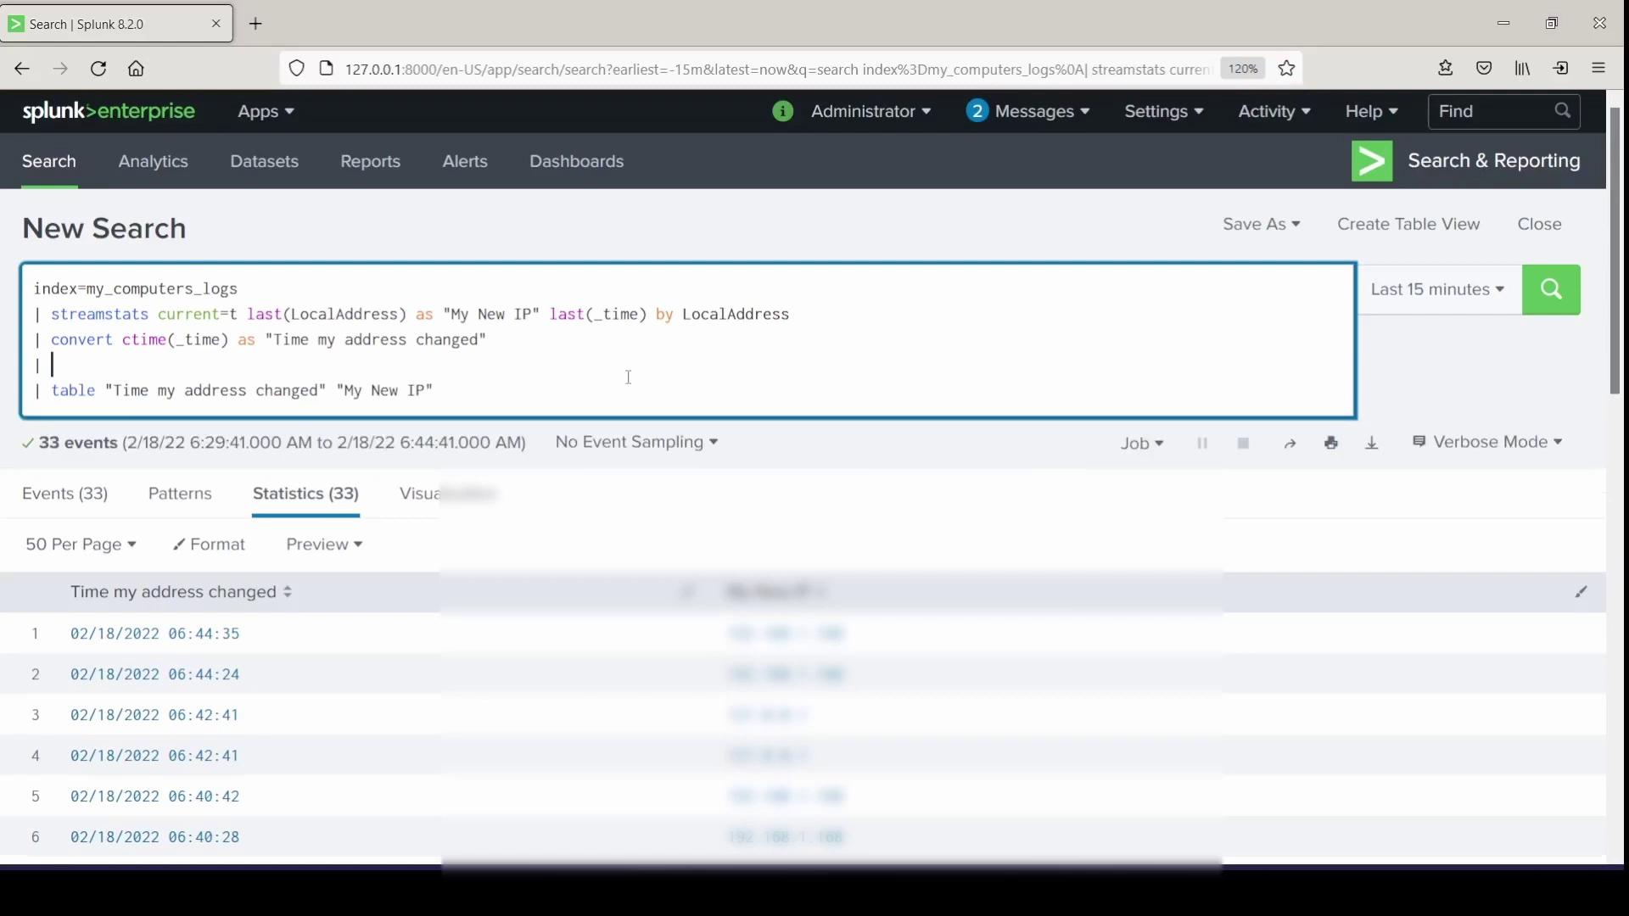
- Add '| iplocation LocalAddress' and a City column to the table, then rerun the search
type("iplocation LocalAddress")
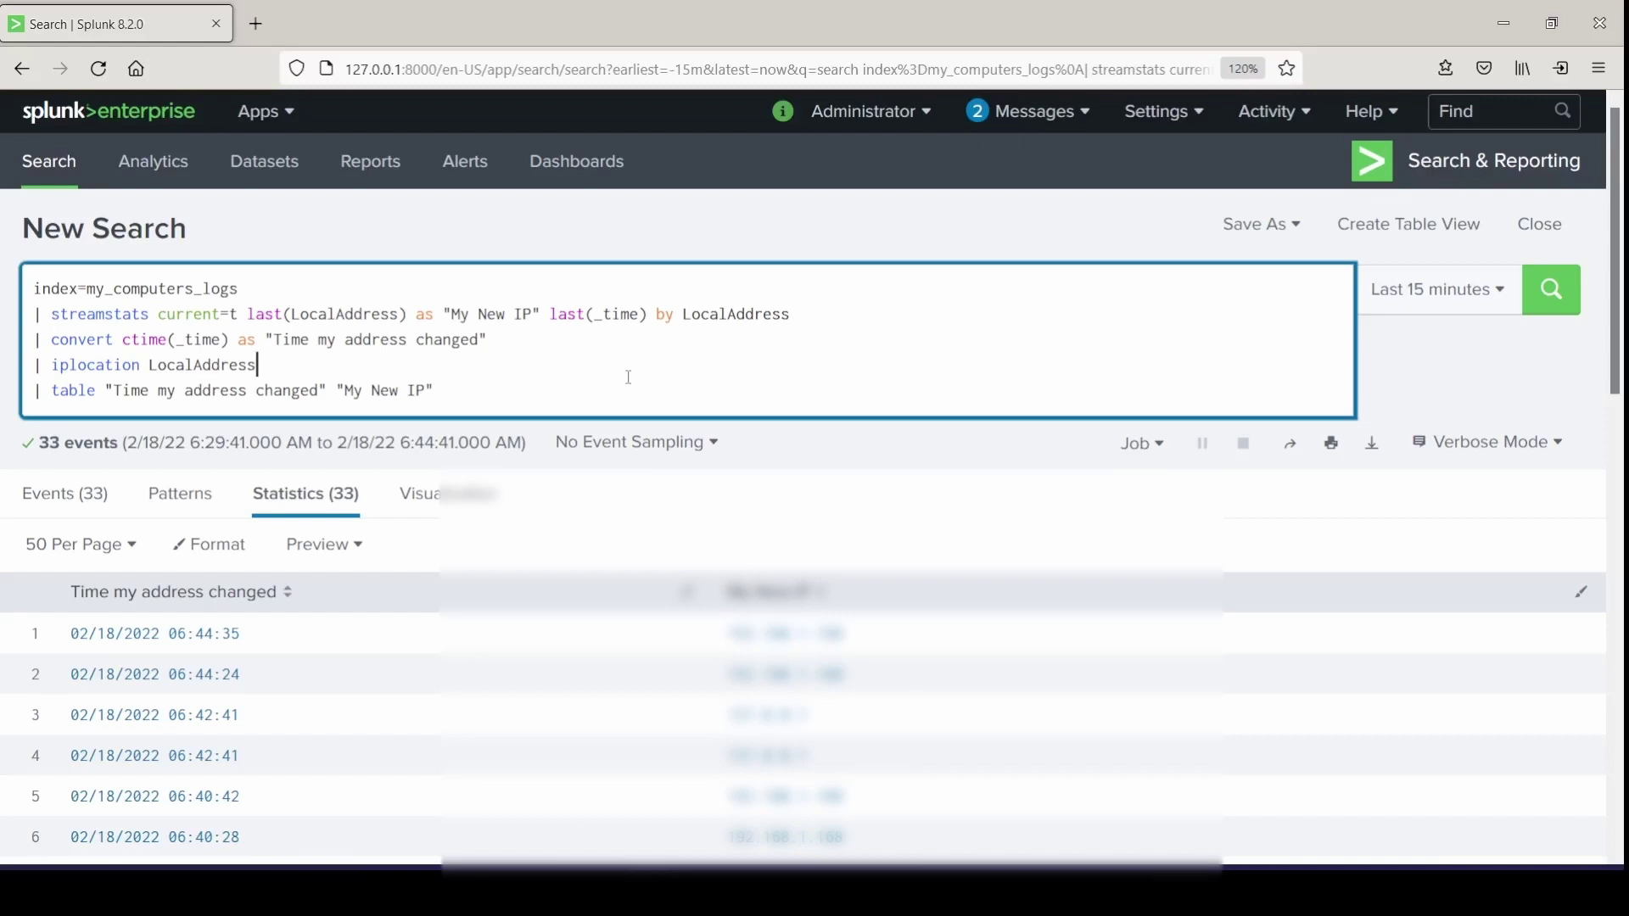
key("Down")
key("End")
type("City")
key("Return")
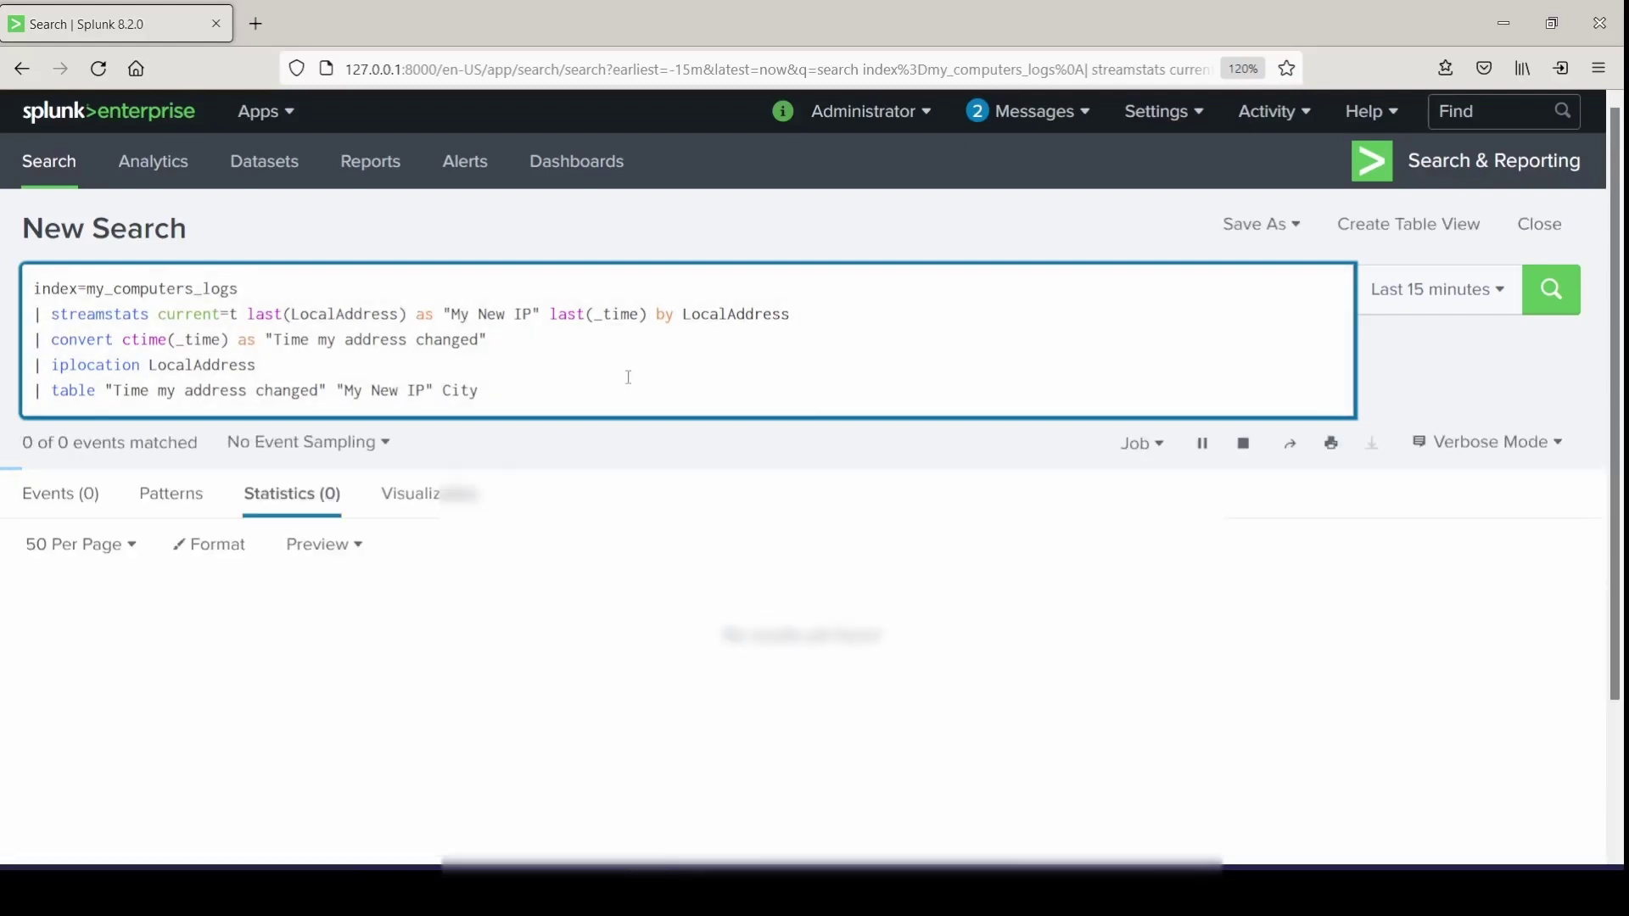